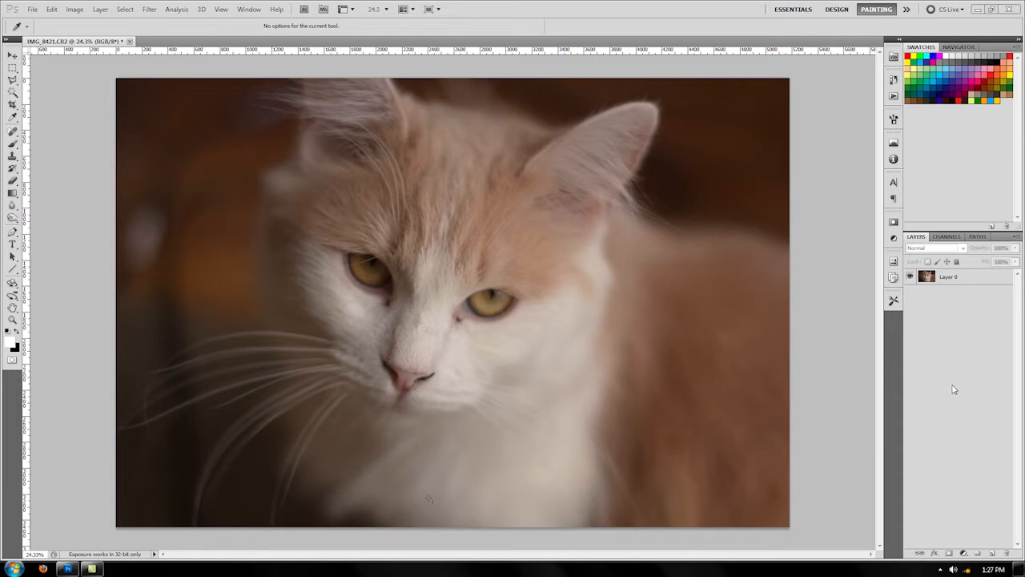
click(953, 278)
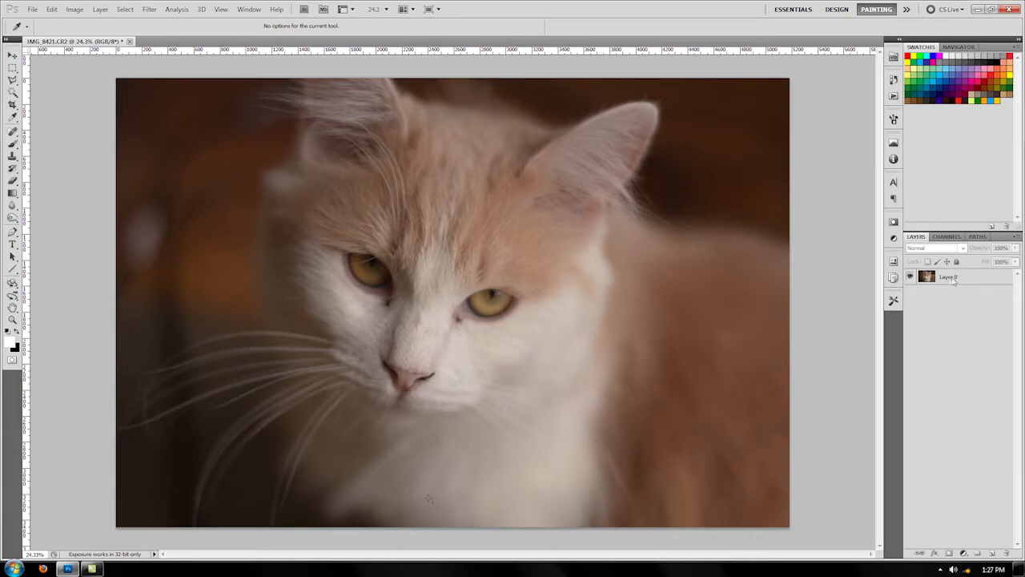
click(952, 278)
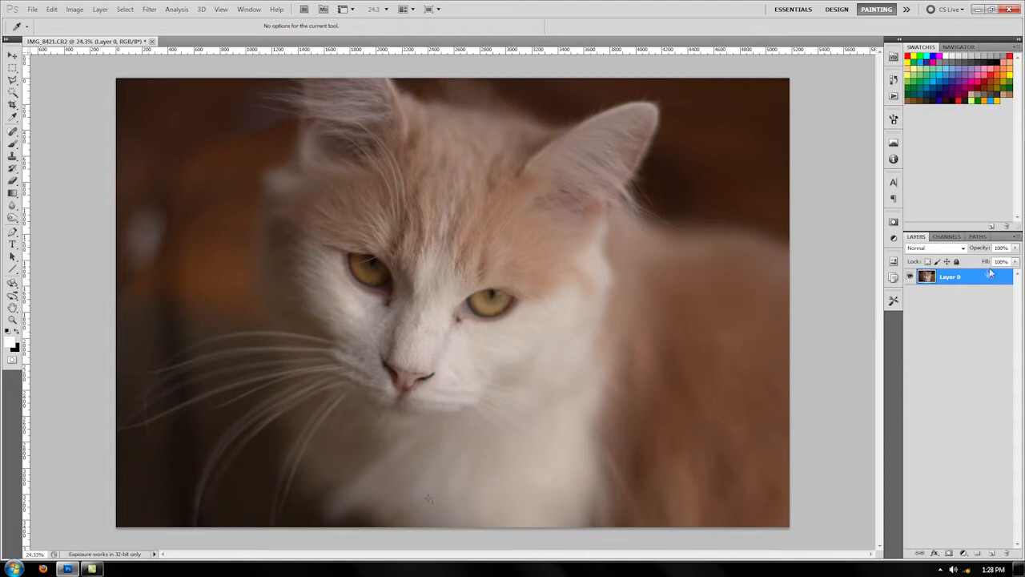
click(964, 554)
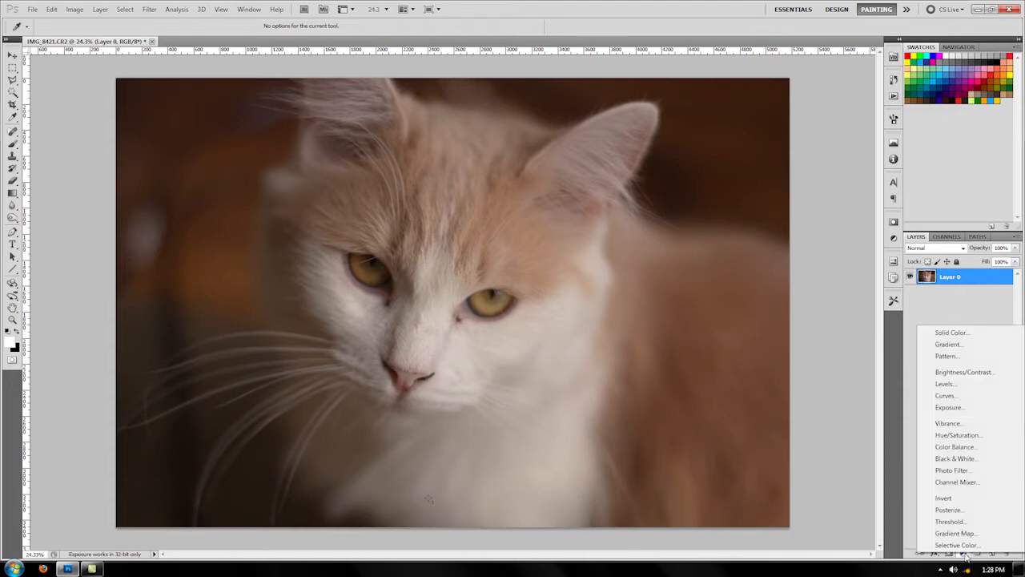
click(993, 303)
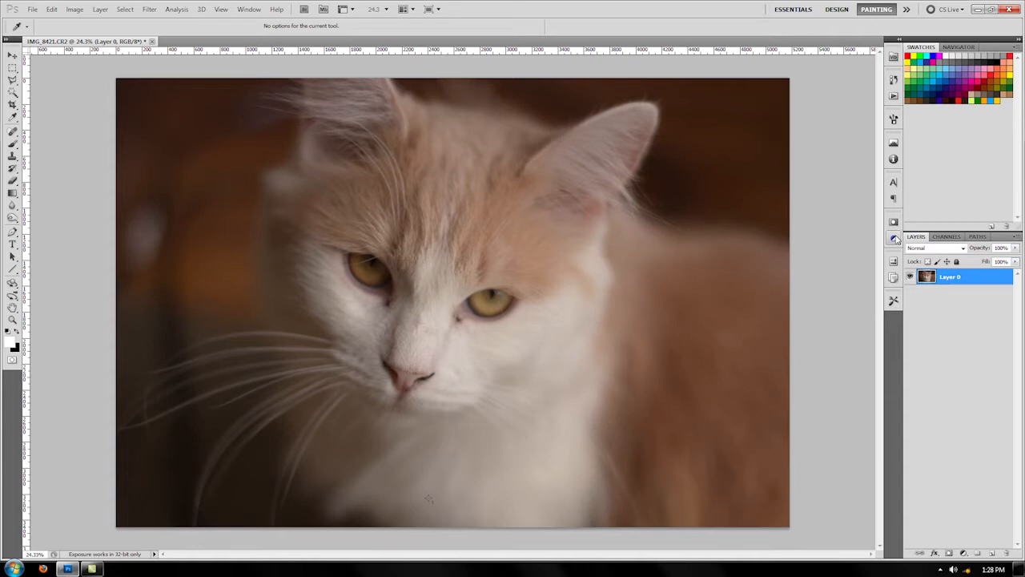
click(74, 9)
mouse_move(99, 40)
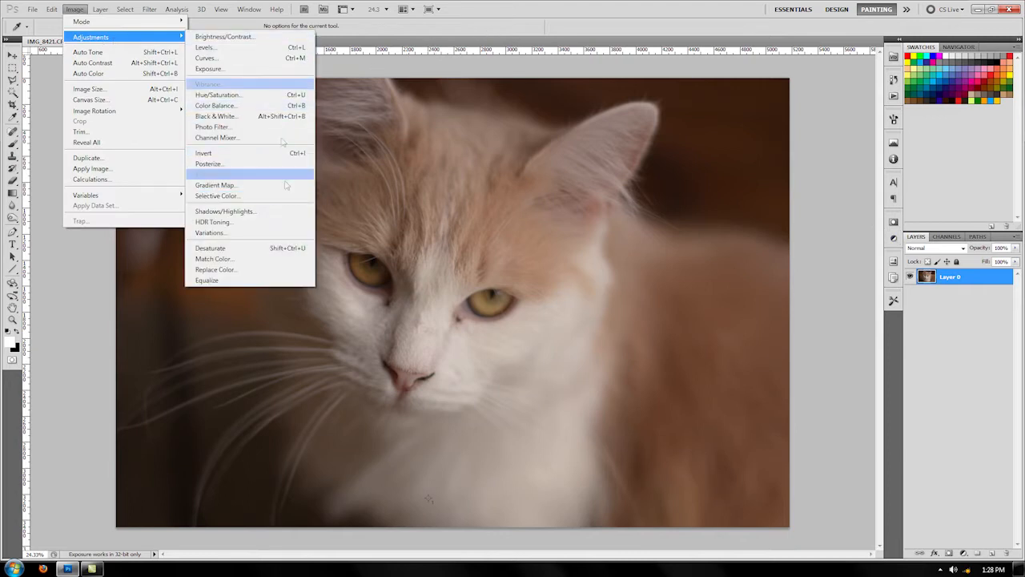
click(469, 24)
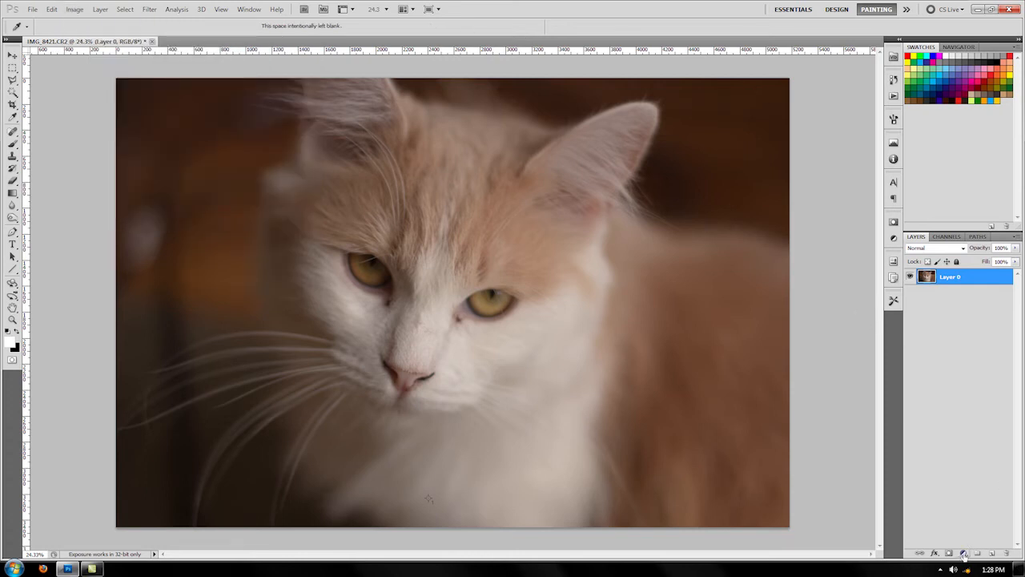
click(971, 501)
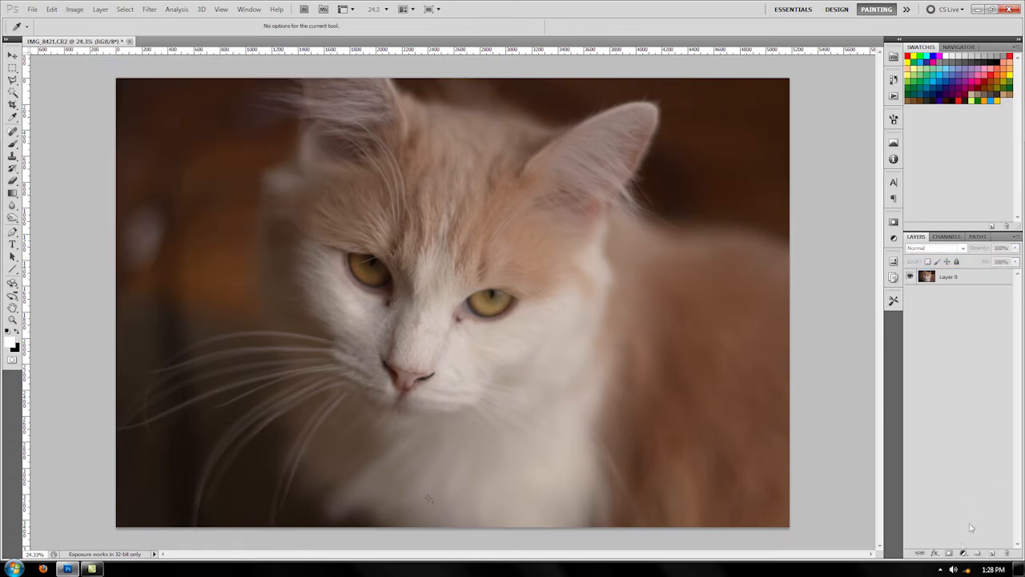
- Add a Threshold adjustment layer above Layer 0 and lower its threshold level to 20 to isolate the darkest pixels
click(959, 280)
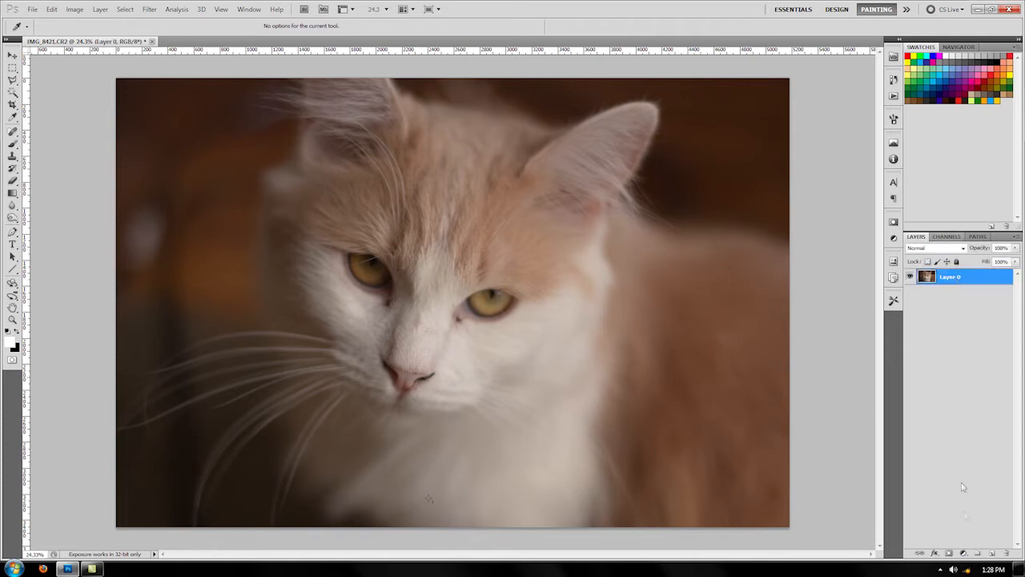
click(963, 553)
click(963, 522)
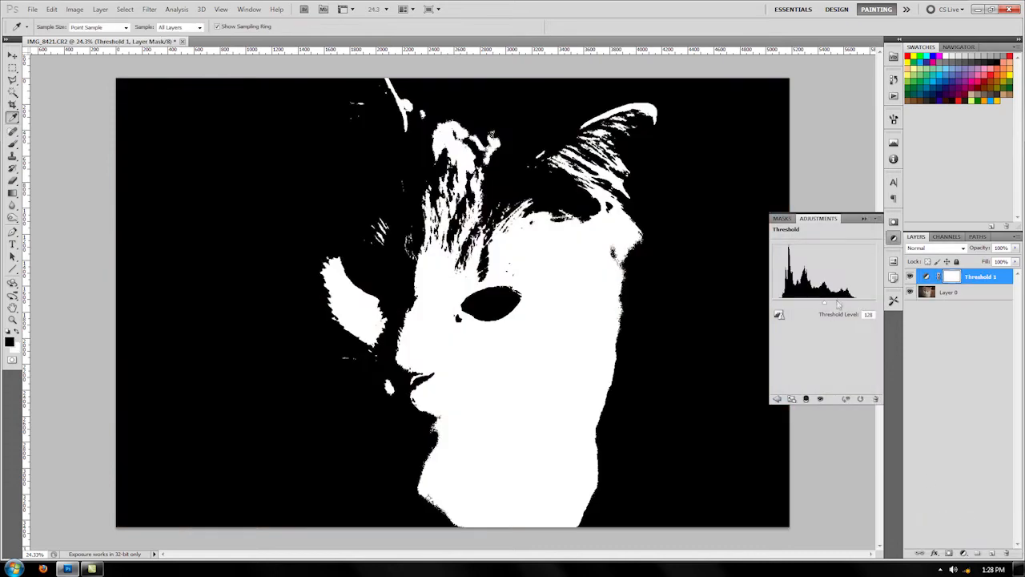
drag(826, 307, 806, 305)
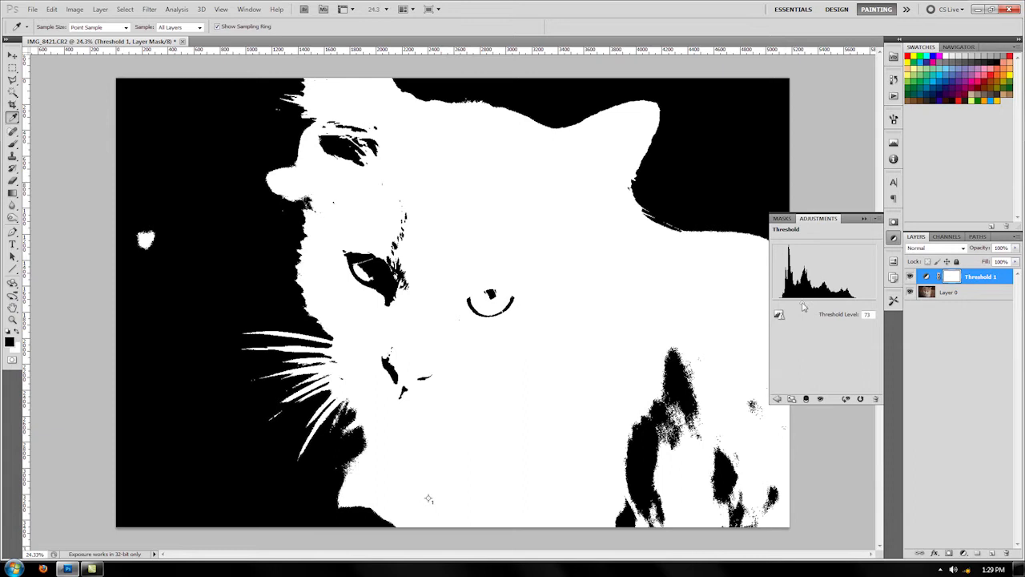
drag(804, 306, 764, 308)
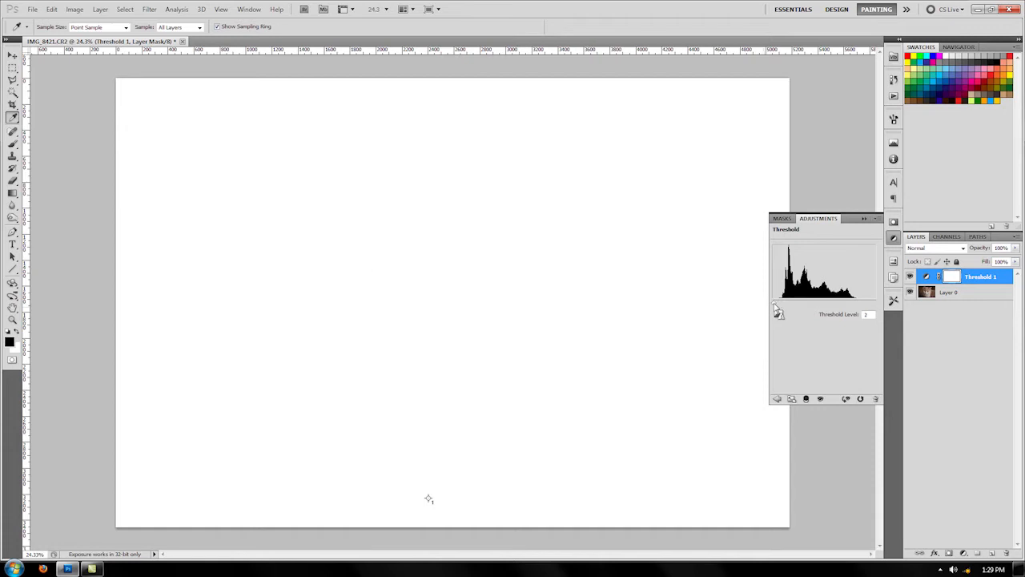
drag(775, 310, 783, 310)
drag(782, 304, 783, 307)
- Clear the existing color sampler and place a new one on the darkest cluster of black pixels in the Threshold view
click(13, 320)
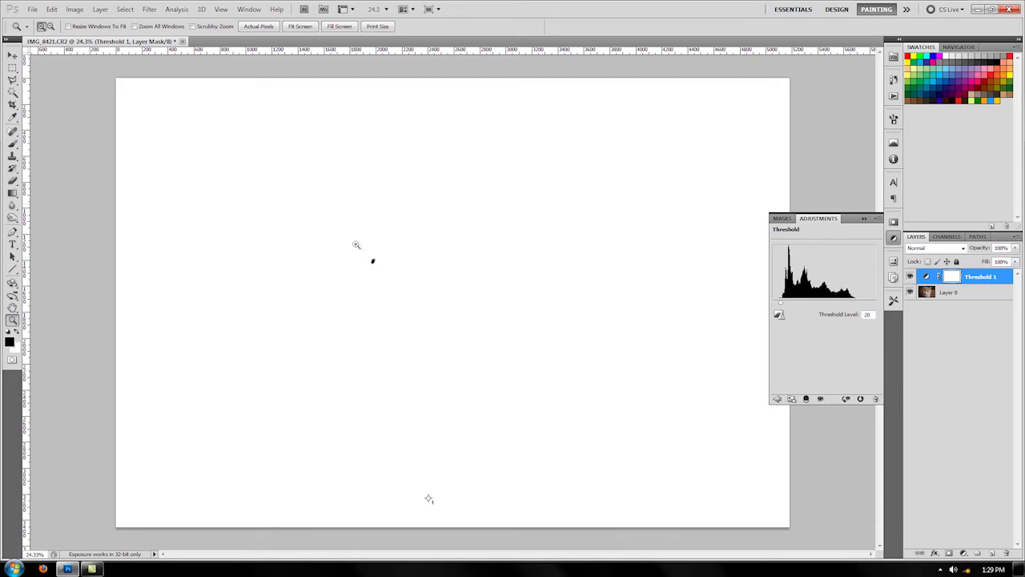
drag(359, 246, 390, 280)
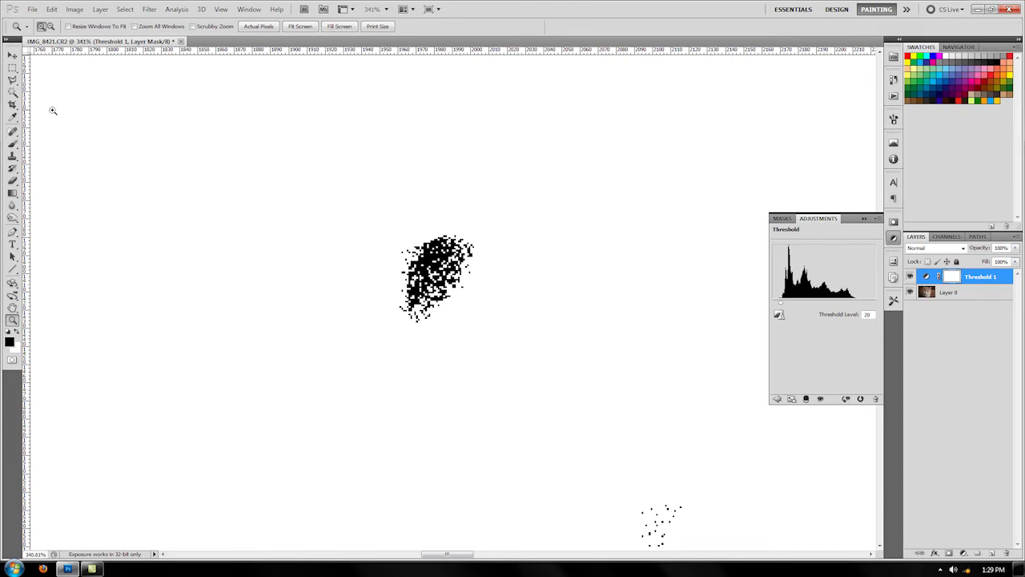
click(14, 117)
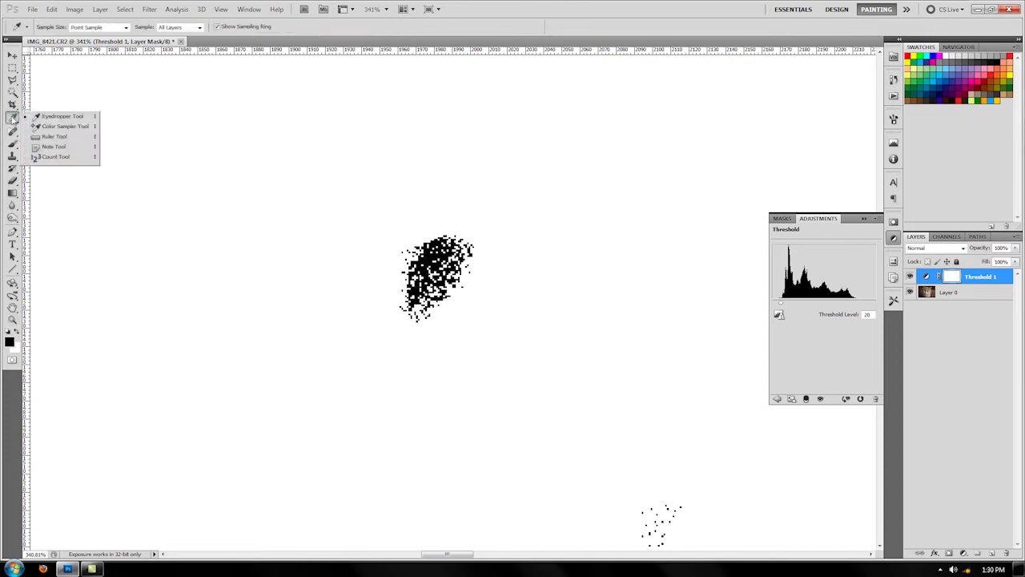
click(63, 127)
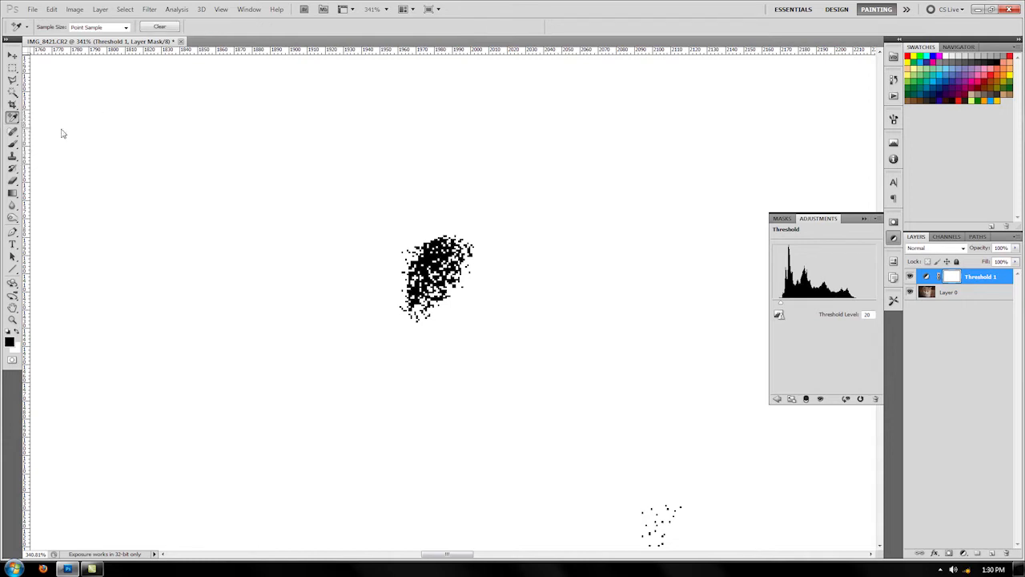
click(152, 26)
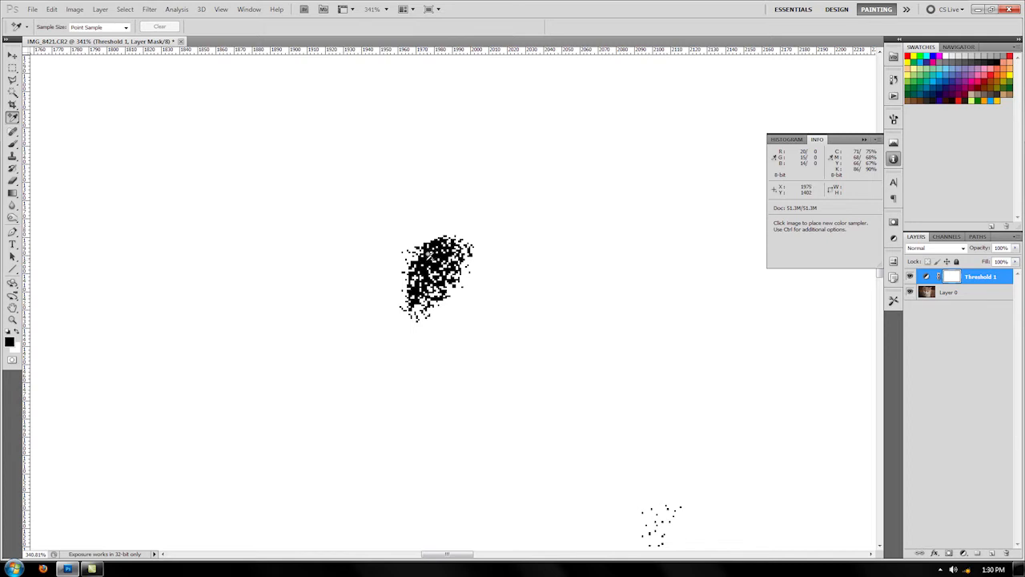
click(431, 255)
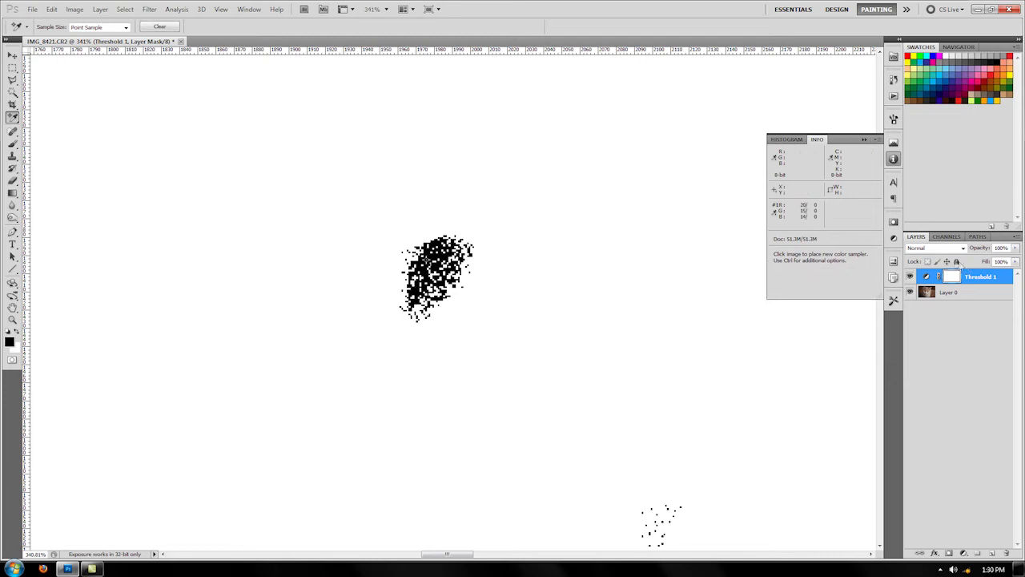
click(909, 276)
click(910, 276)
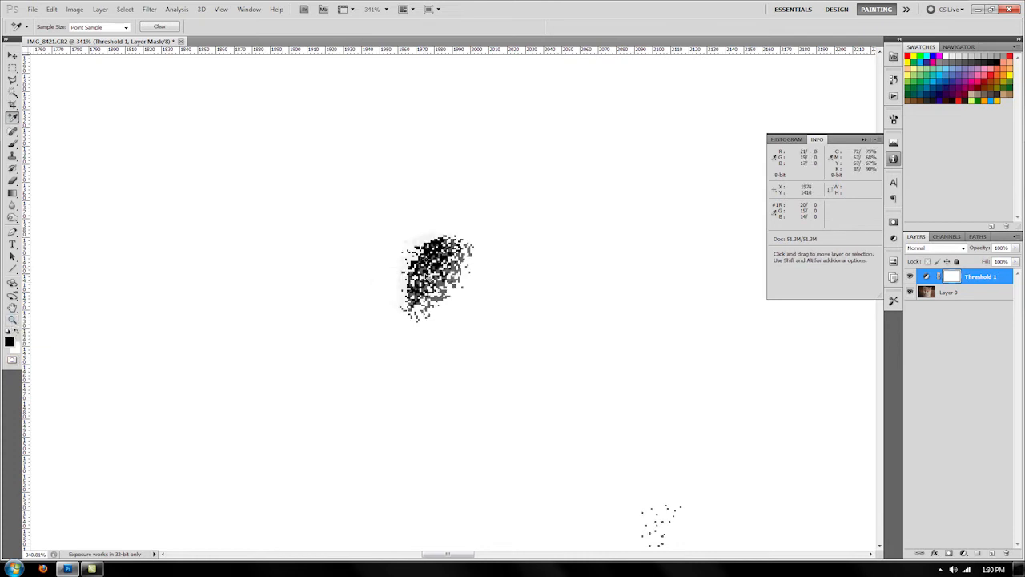
- Raise the Threshold layer's level to 204 to isolate the brightest pixels of the whole photo
key(ctrl+0)
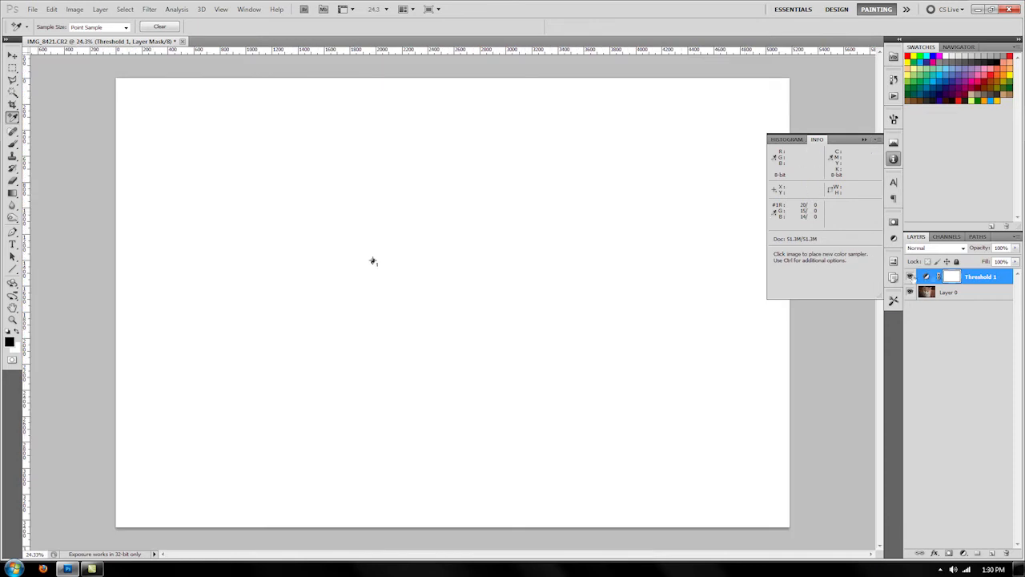
click(977, 278)
click(893, 240)
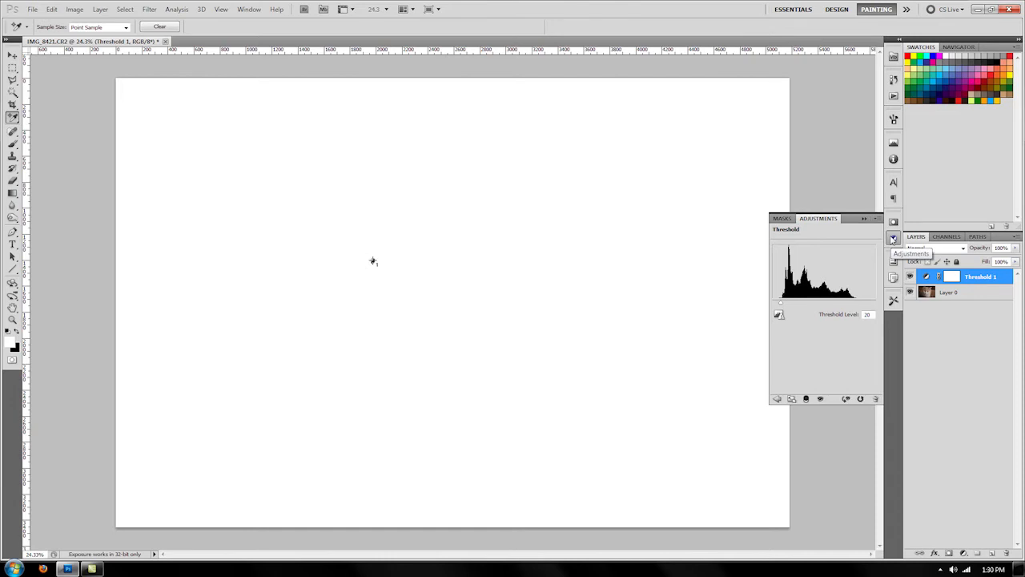
drag(780, 305, 855, 306)
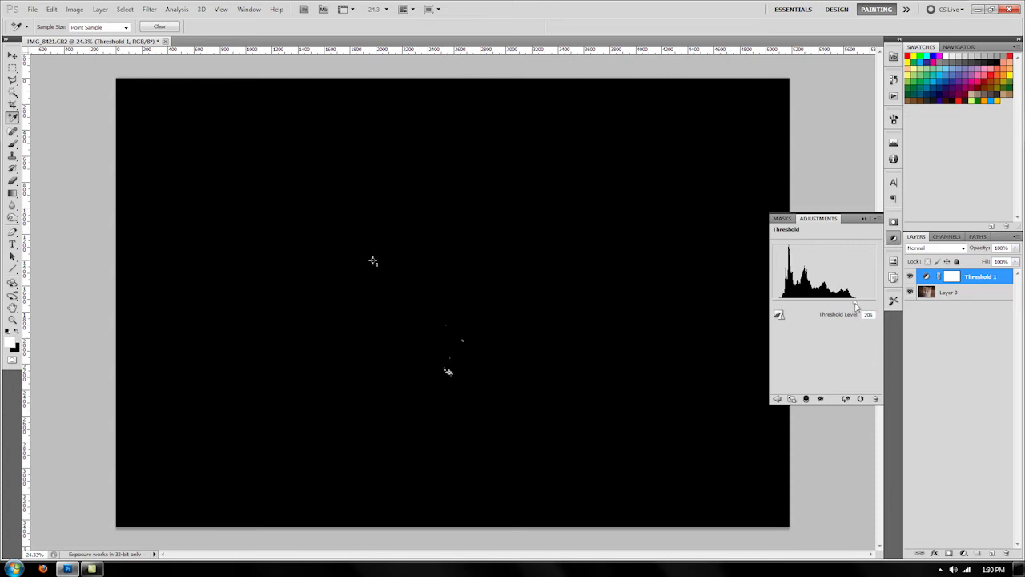
- Place a second color sampler inside the largest cluster of white pixels
click(12, 318)
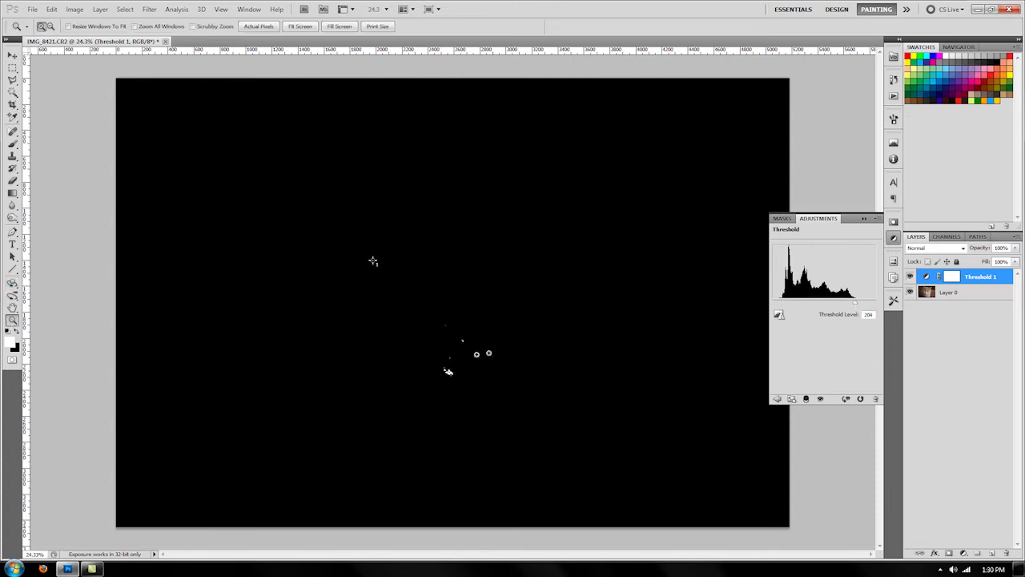
drag(461, 365, 438, 379)
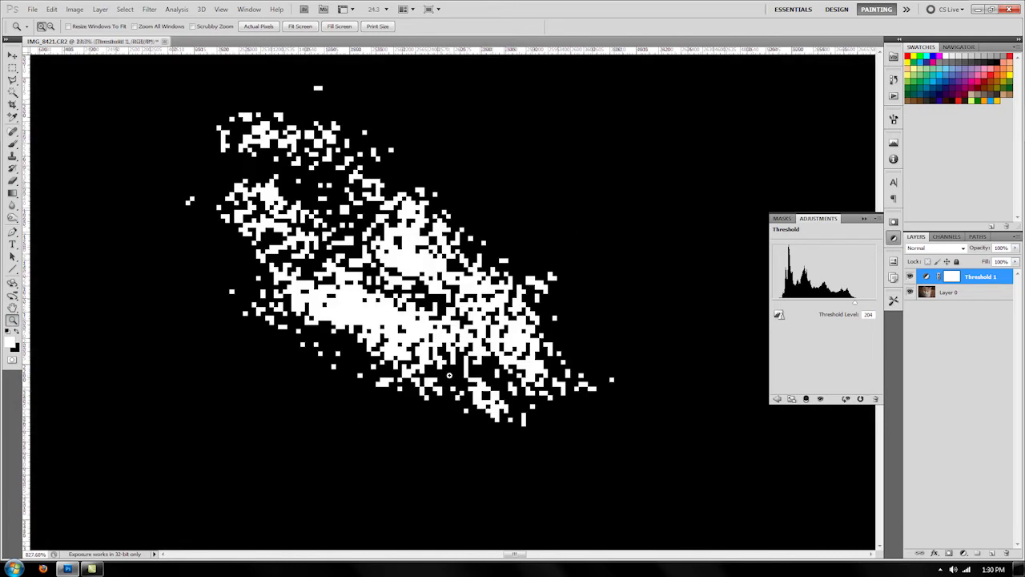
click(12, 118)
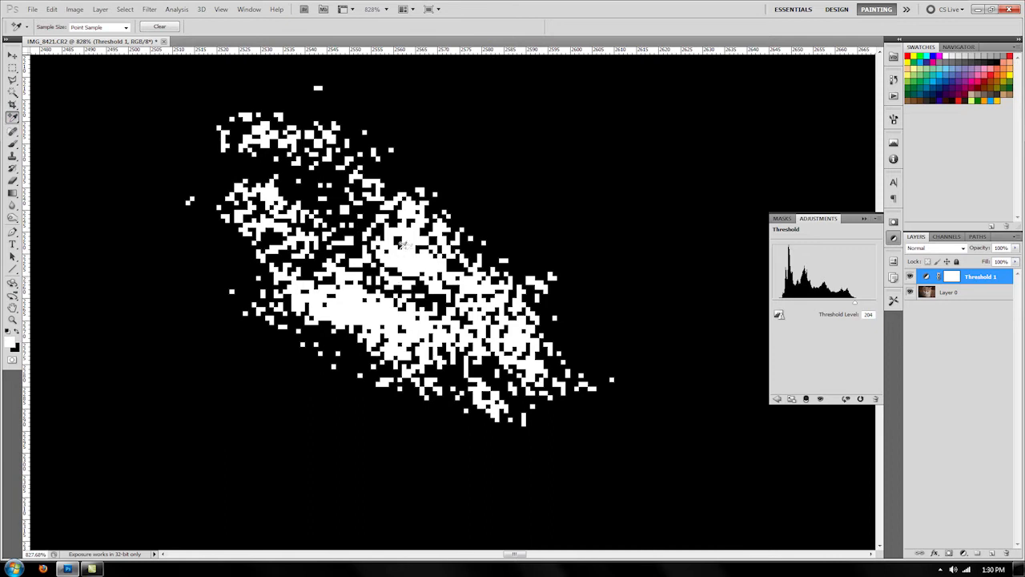
click(348, 310)
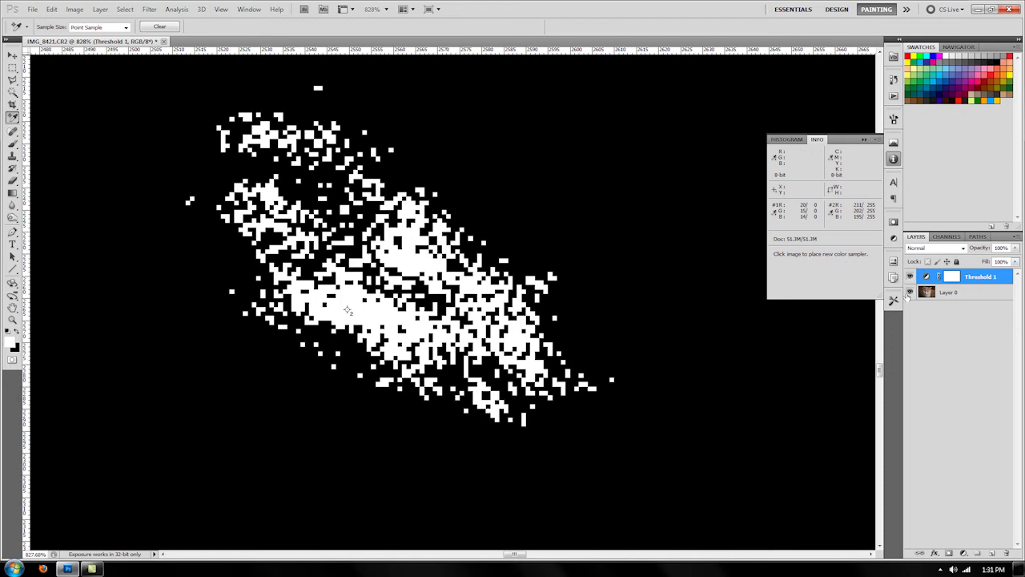
key(ctrl+0)
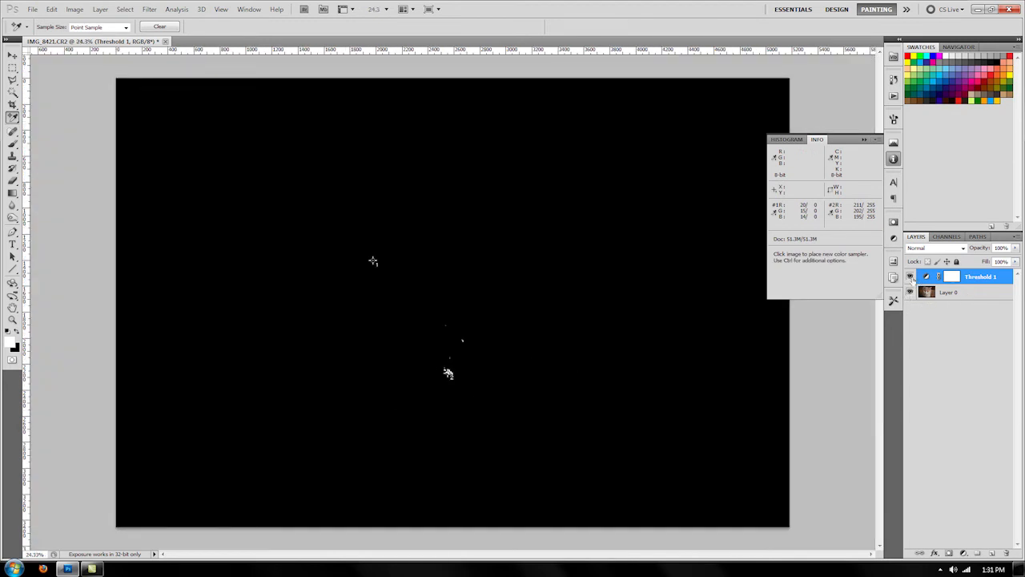
- Hide the Threshold 1 layer and add a Levels adjustment layer above it
click(909, 277)
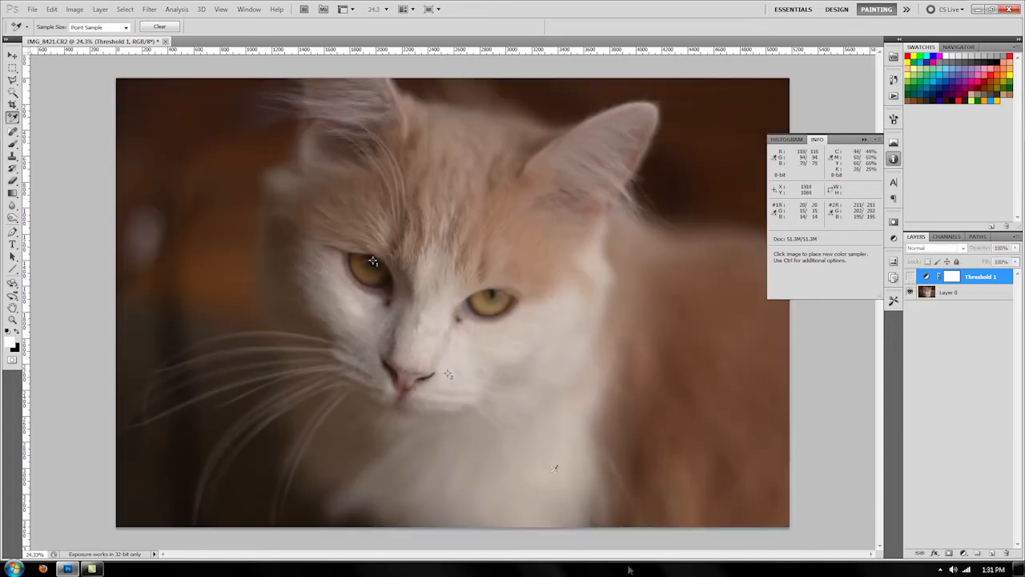
click(964, 552)
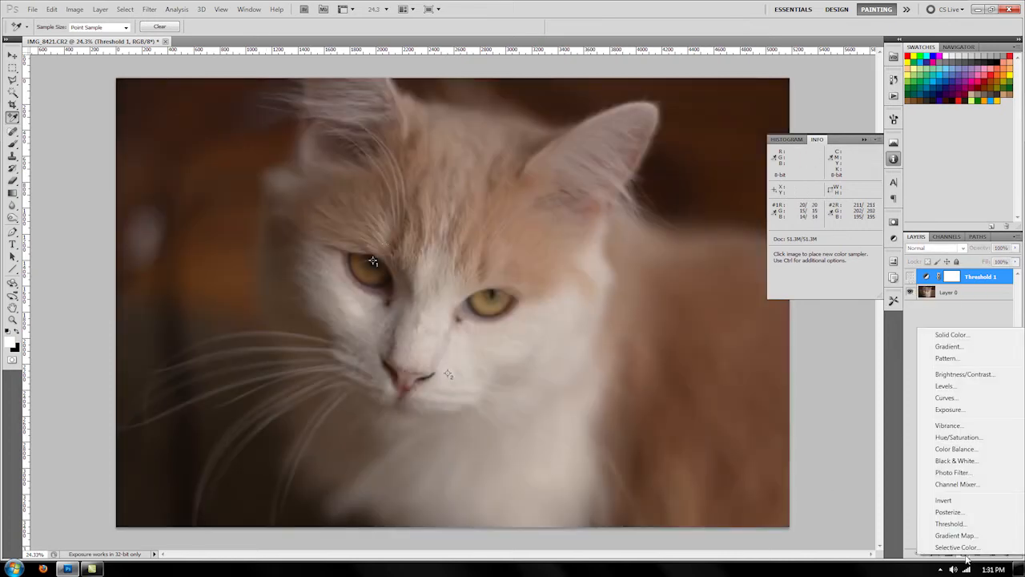
click(964, 388)
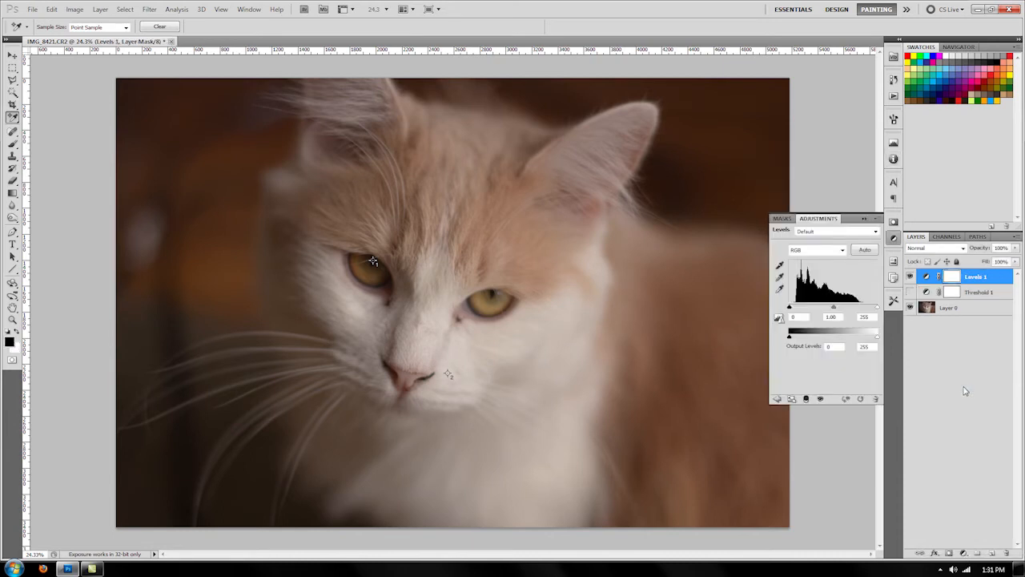
drag(878, 307, 967, 308)
- Set the Levels black point at color sampler 1 on the cat's eye and the white point at sampler 2 beside the nose
click(12, 318)
drag(333, 239, 496, 397)
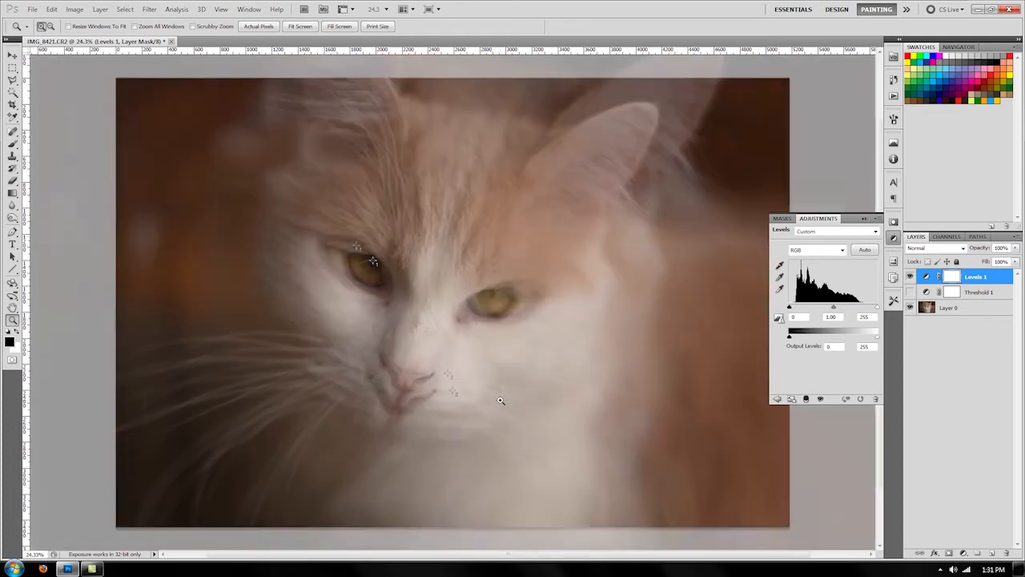
click(780, 265)
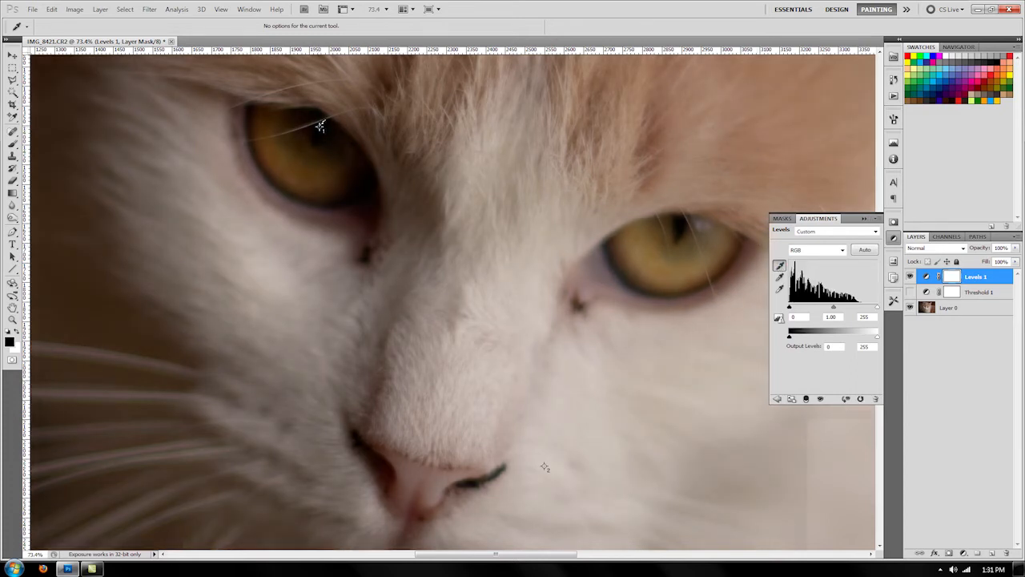
click(320, 126)
click(544, 467)
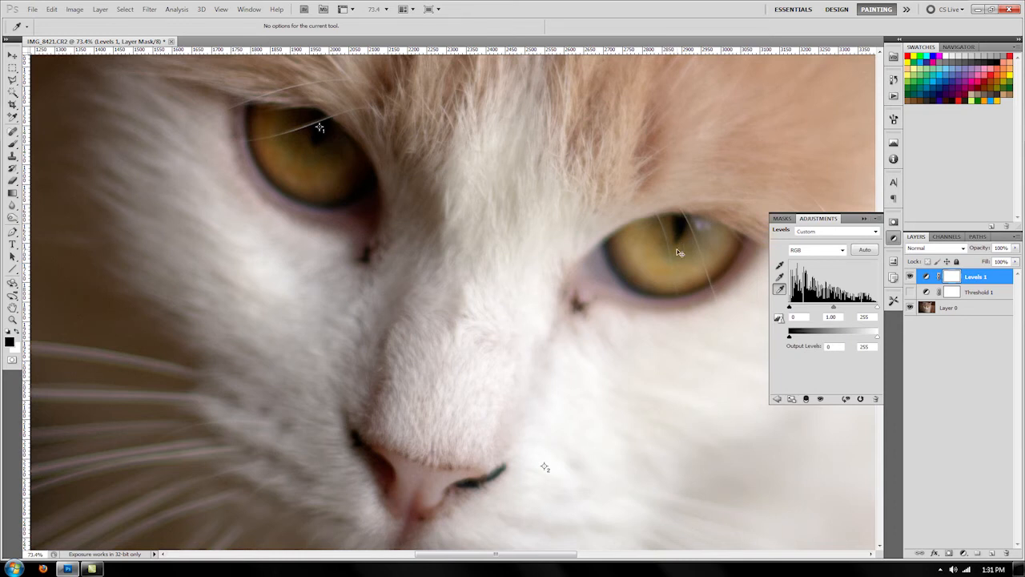
- Clear both color samplers from the photo
key(ctrl+0)
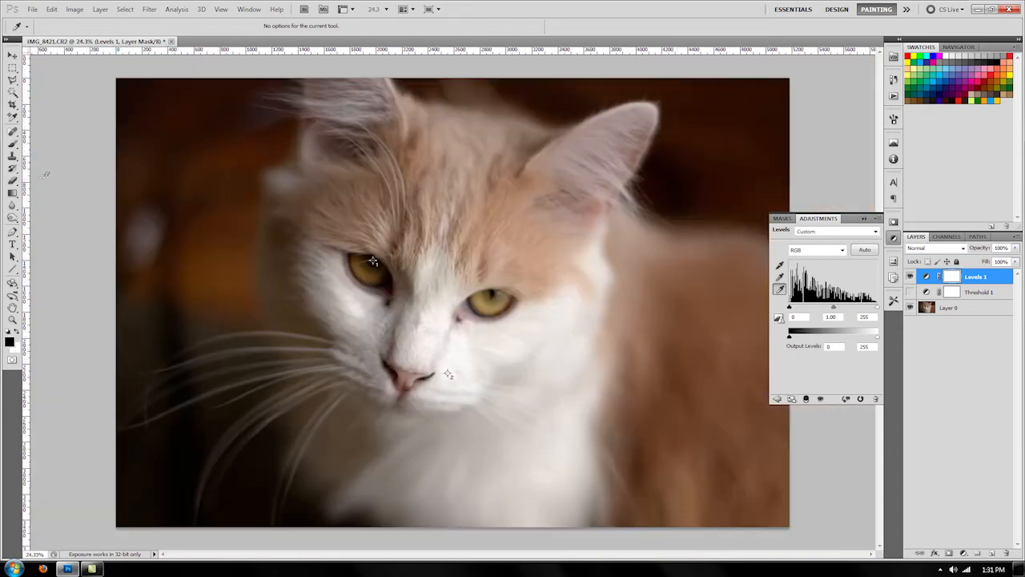
click(12, 116)
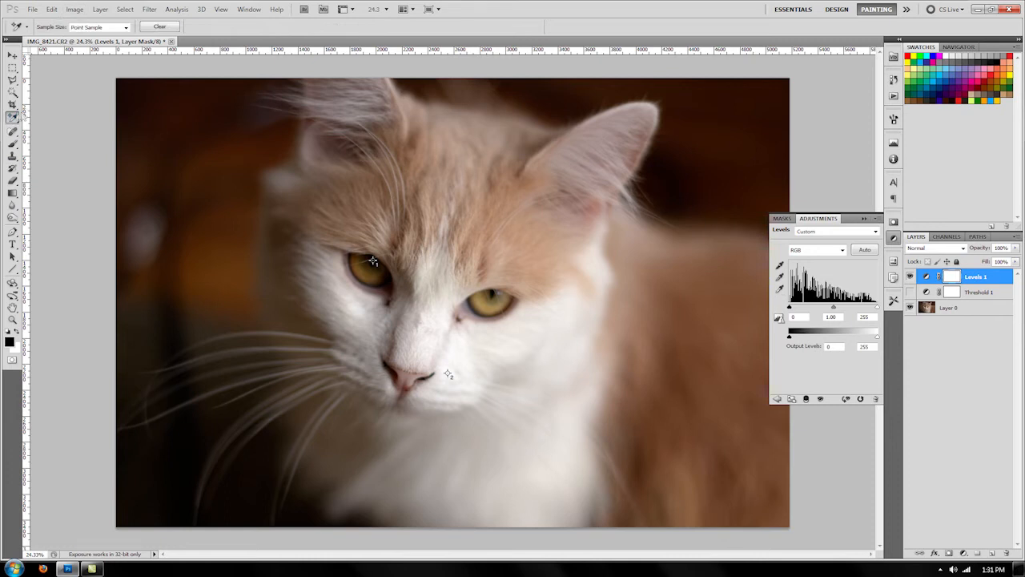
click(160, 27)
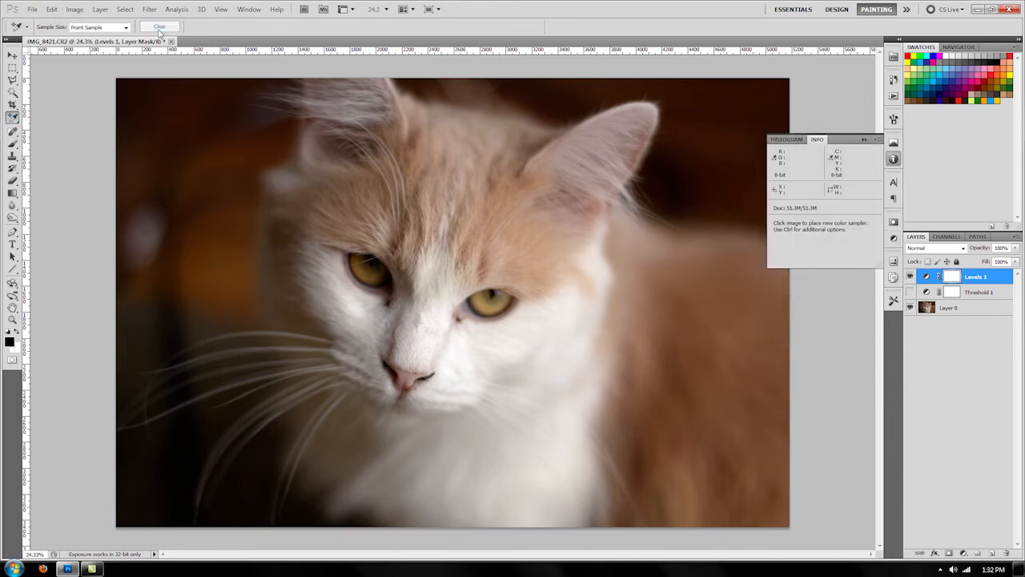
- Compare the cat photo with and without the Levels 1 adjustment
click(908, 276)
click(908, 275)
click(909, 276)
click(909, 276)
- Hide the Levels 1 adjustment layer and keep Threshold 1 hidden so only the original photo shows
click(979, 293)
click(909, 275)
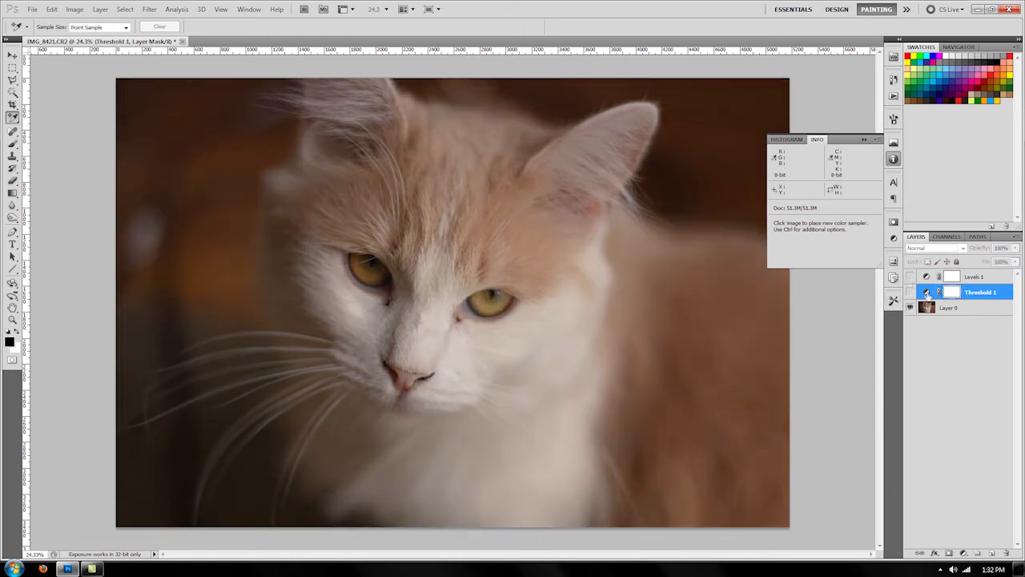
click(910, 291)
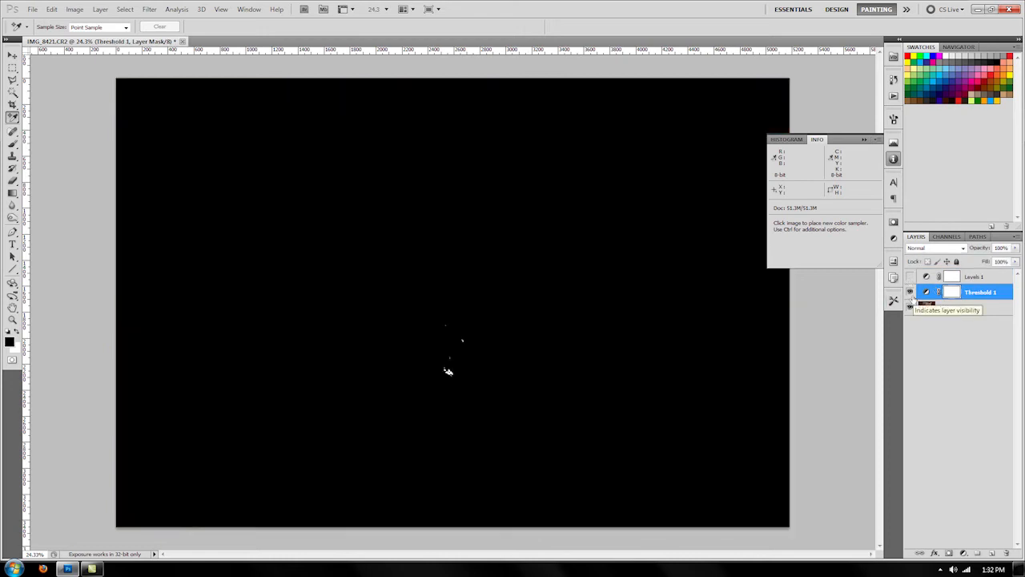
click(910, 292)
- Add a new layer directly above Layer 0 and fill it with 50% Gray in Normal mode at 100% opacity
click(948, 309)
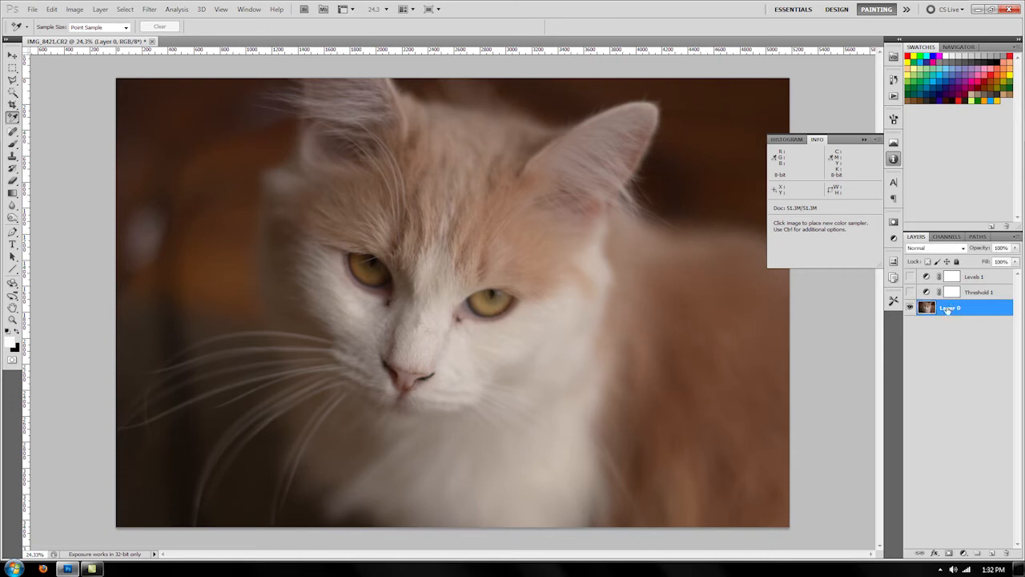
click(992, 553)
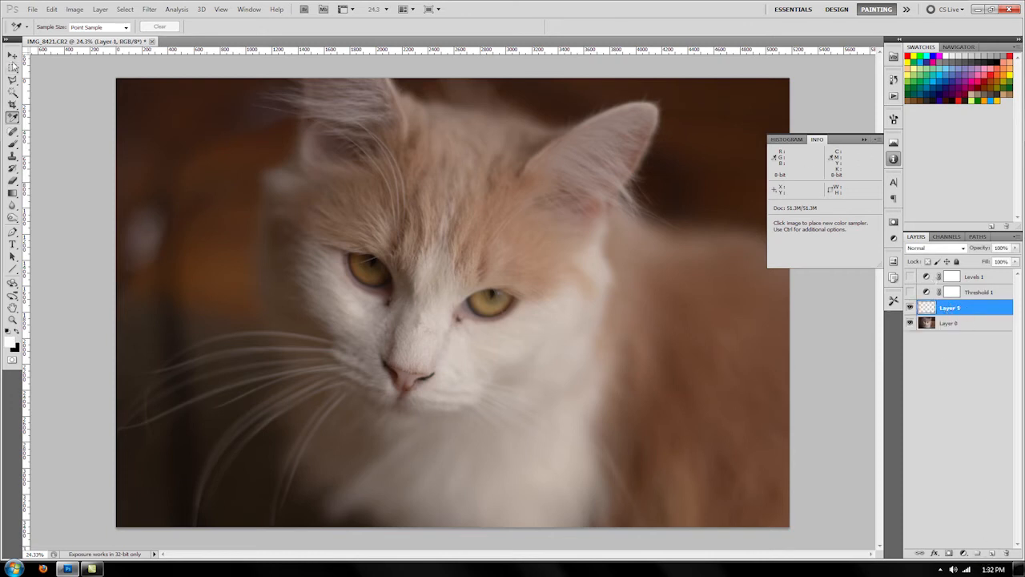
click(51, 10)
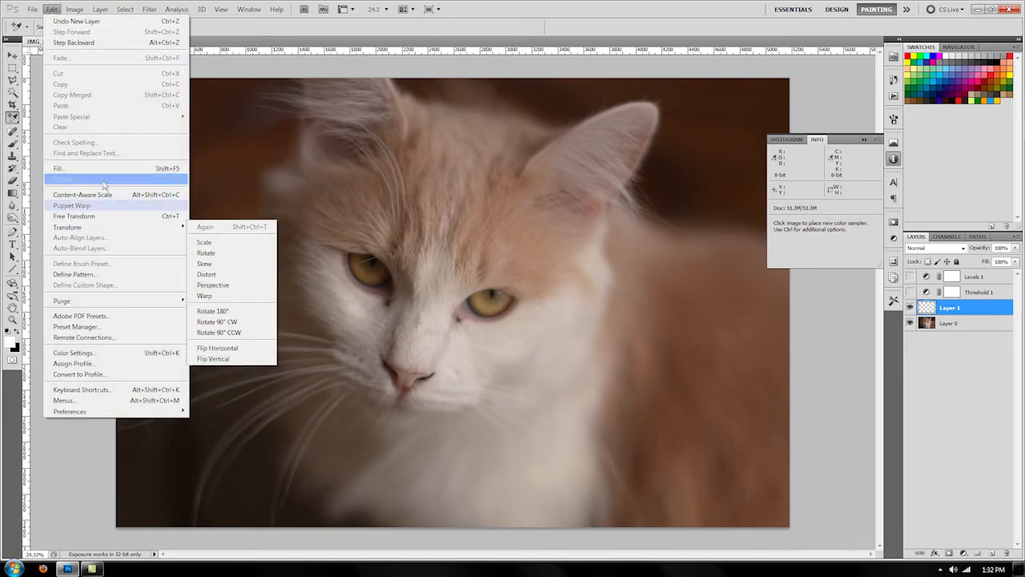
click(60, 169)
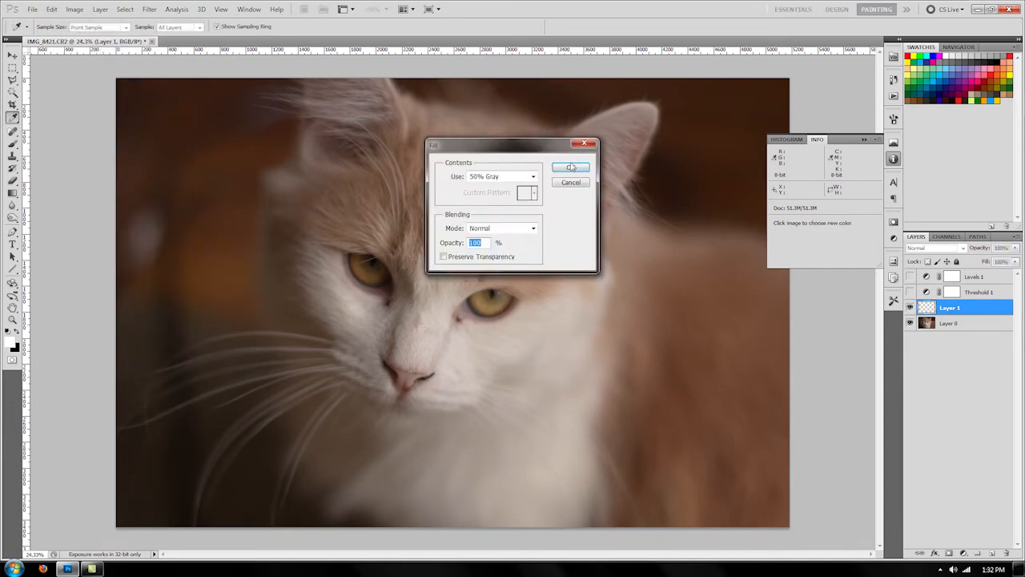
click(532, 176)
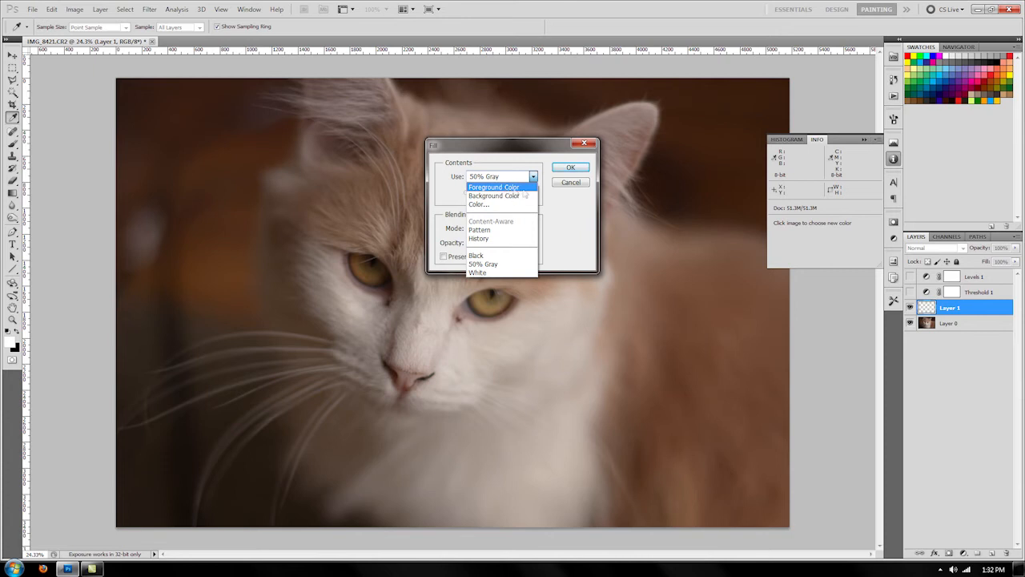
click(510, 195)
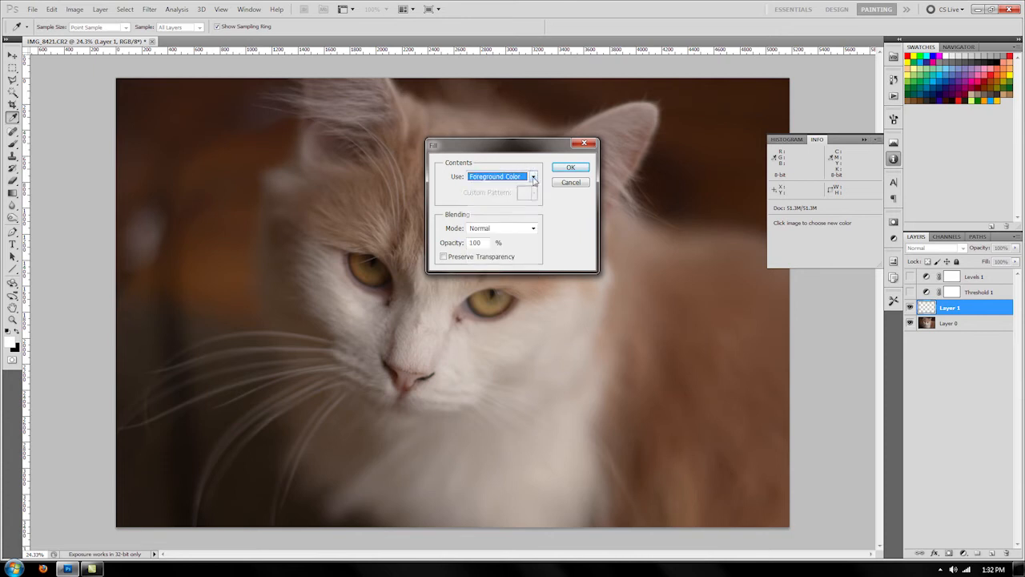
click(533, 175)
click(503, 264)
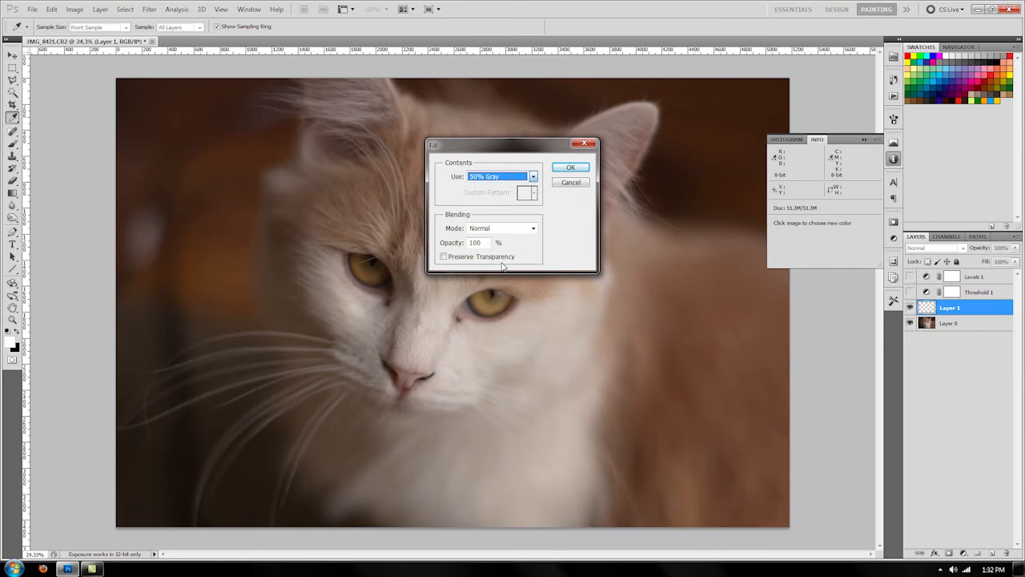
click(570, 168)
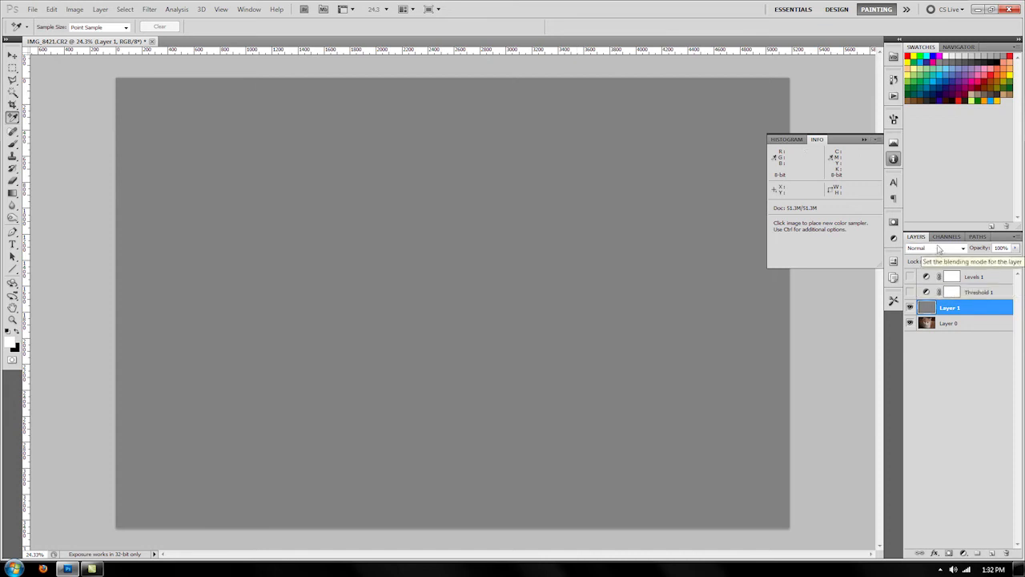
- Set the gray layer's blending mode to Difference and show the Threshold 1 layer above it
click(937, 249)
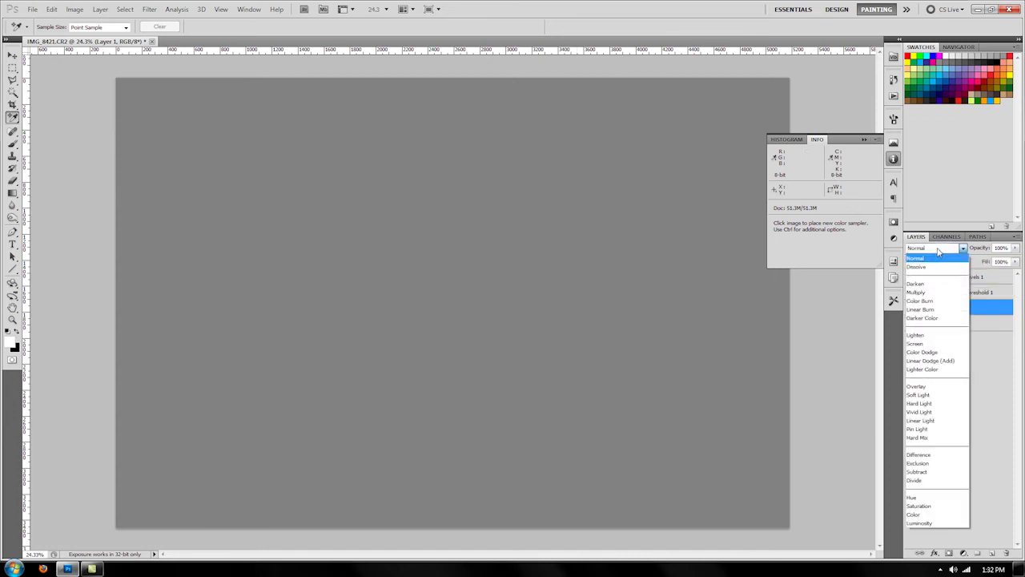
click(940, 456)
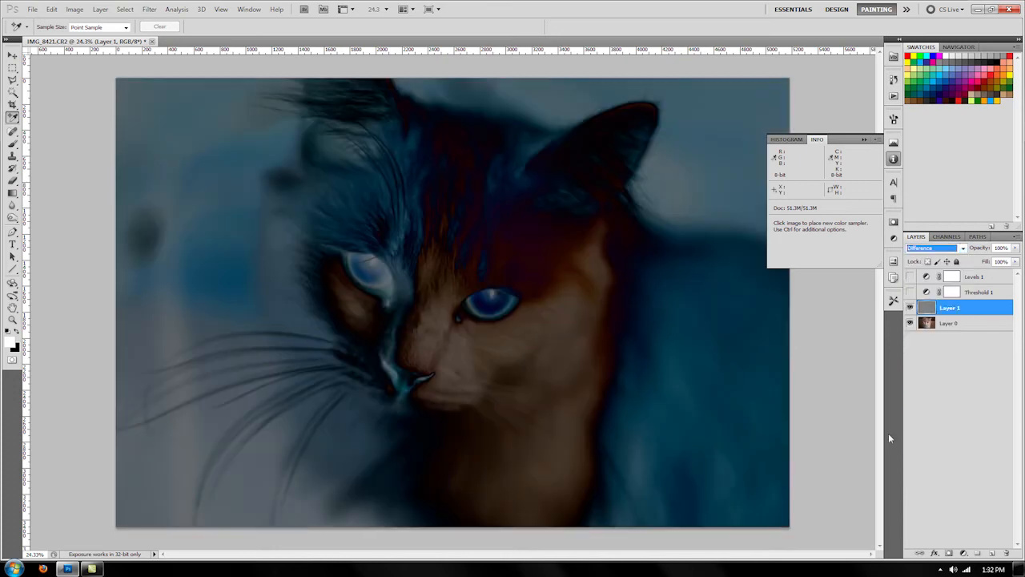
click(993, 293)
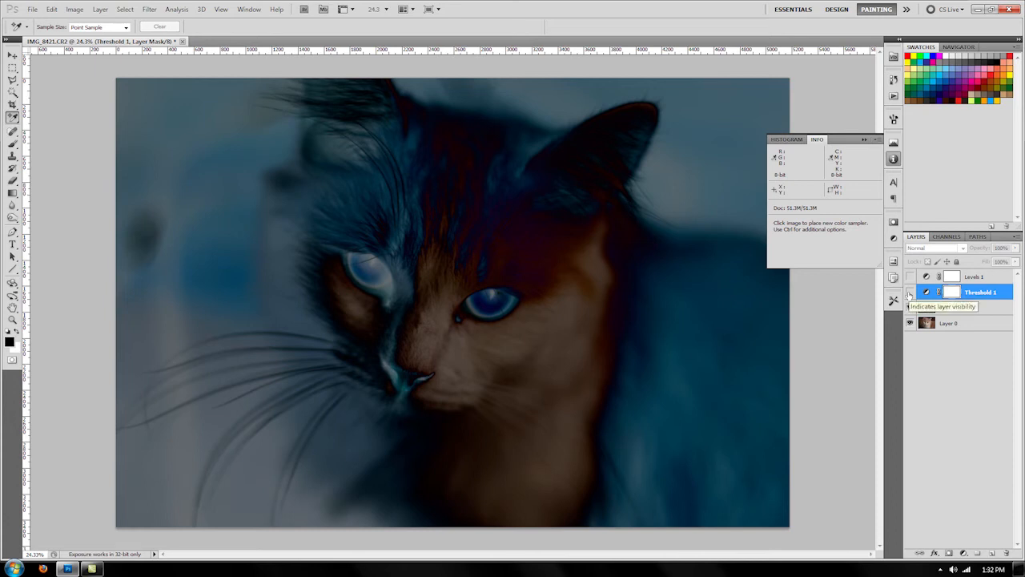
click(910, 293)
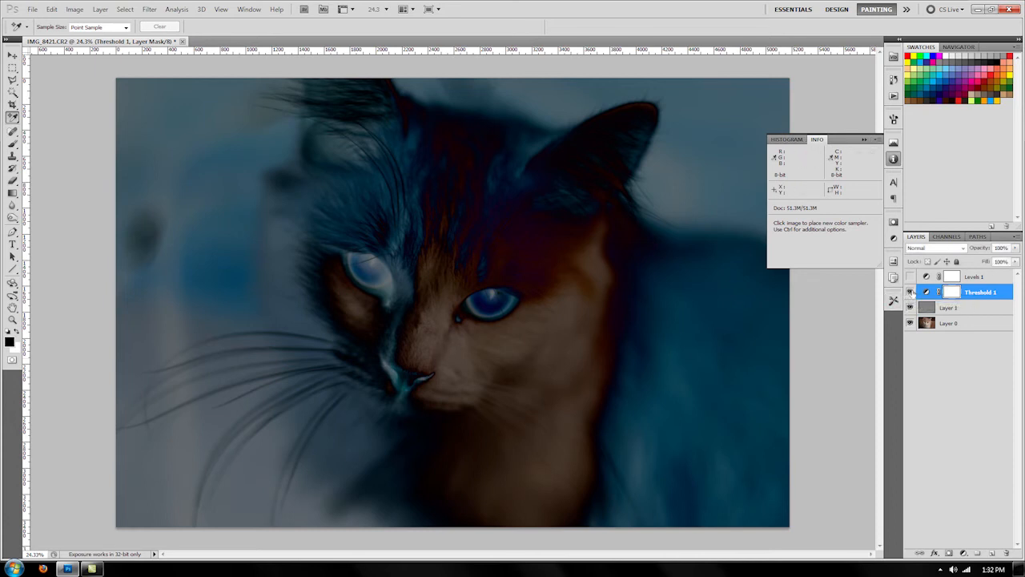
- Lower the Threshold 1 level to 6 to isolate the black pixel cluster near the photo's lower edge
click(894, 239)
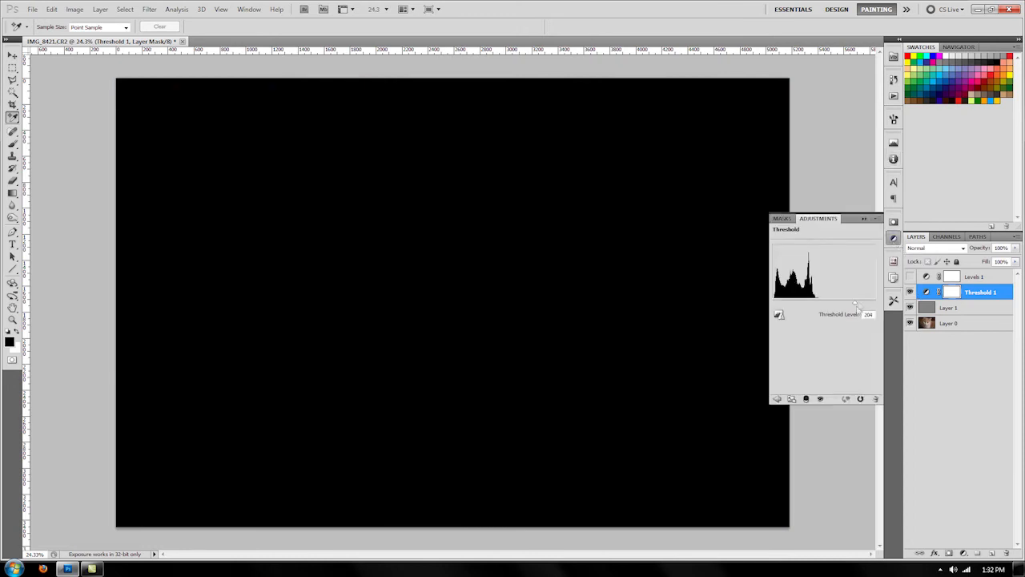
drag(853, 307, 778, 311)
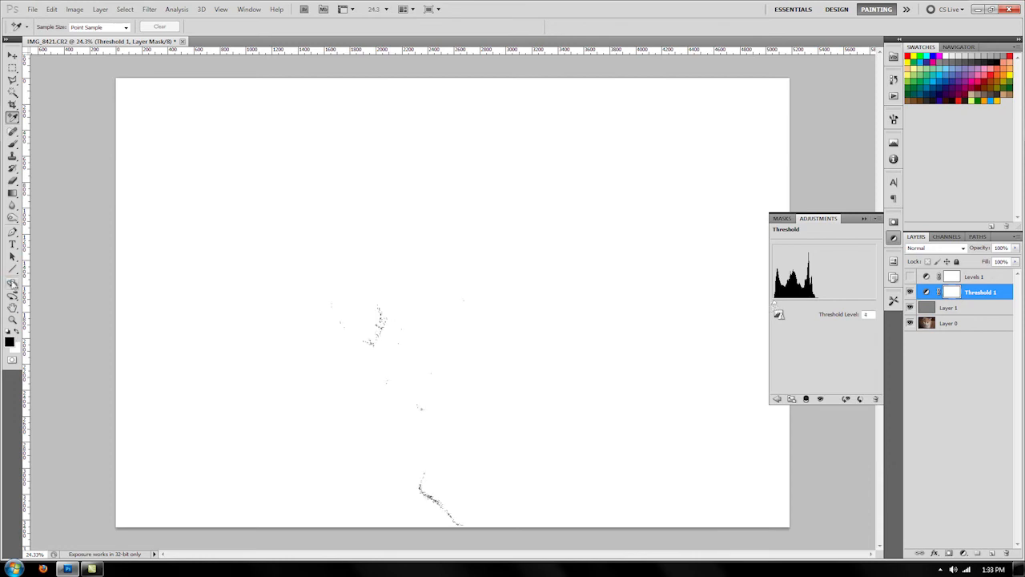
click(12, 318)
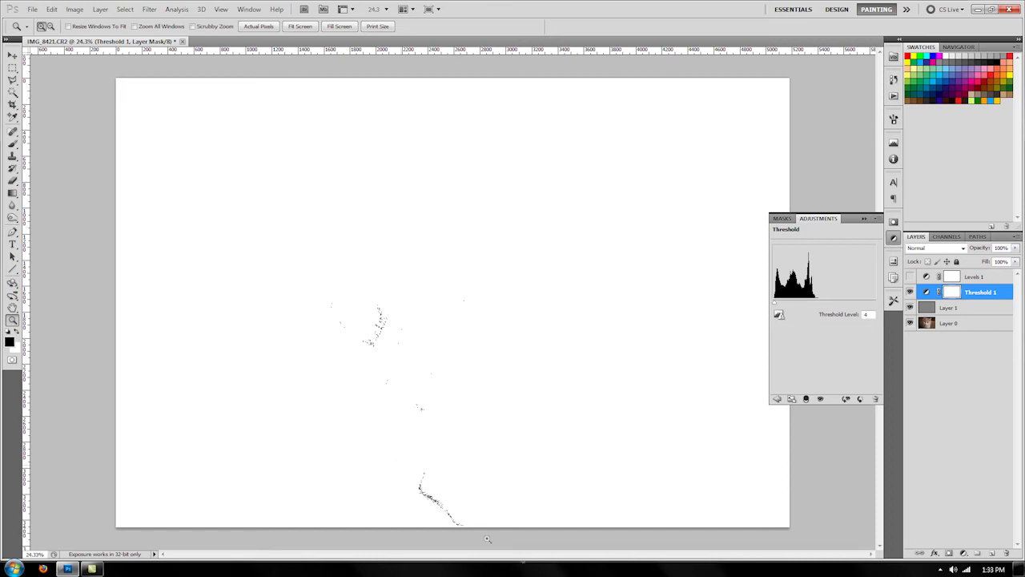
drag(517, 551, 401, 466)
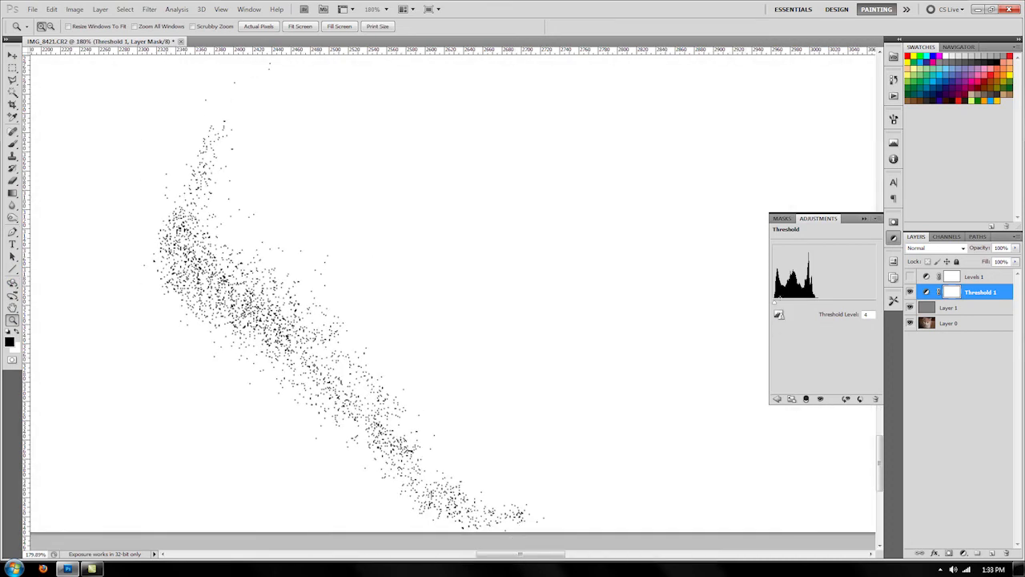
drag(773, 303, 777, 311)
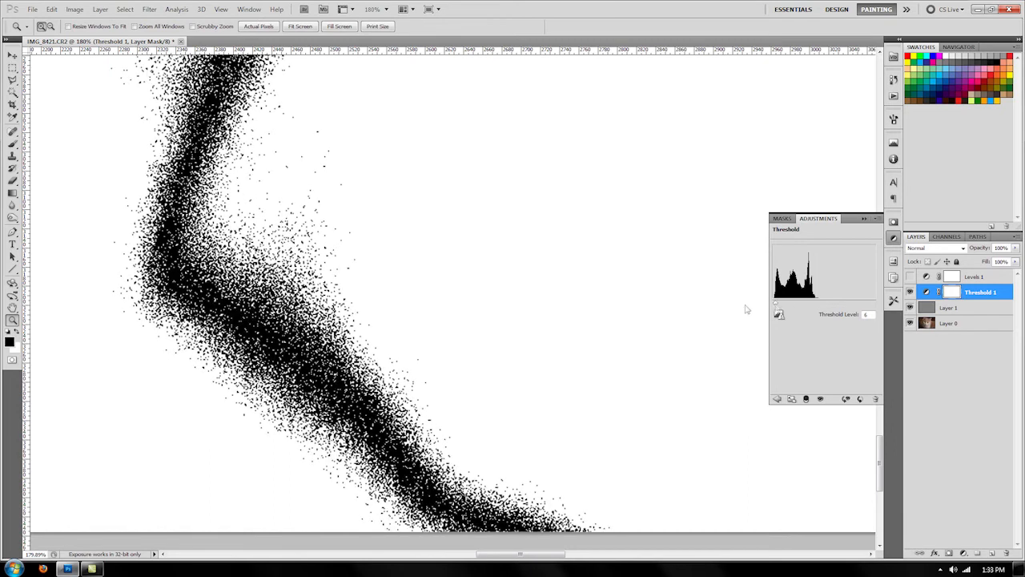
- Place a color sampler inside the dense black pixel band on the cat's chest and fit the photo to the window
click(12, 118)
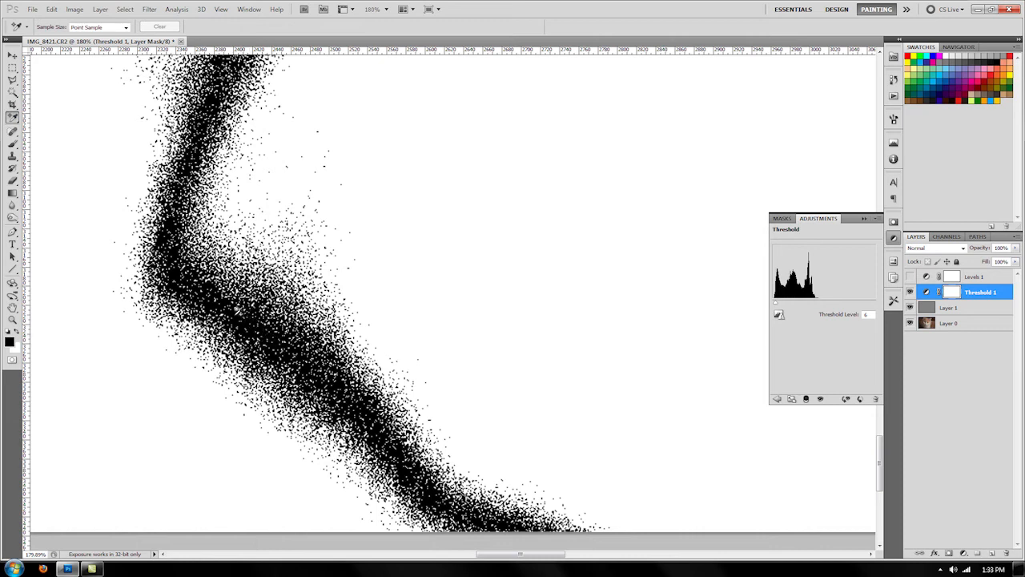
click(238, 312)
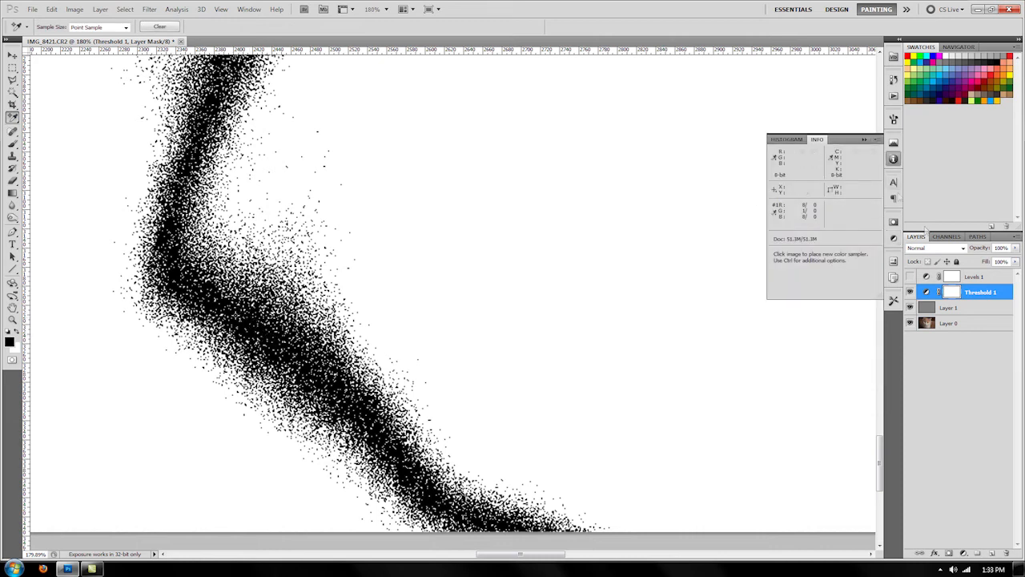
key(ctrl+0)
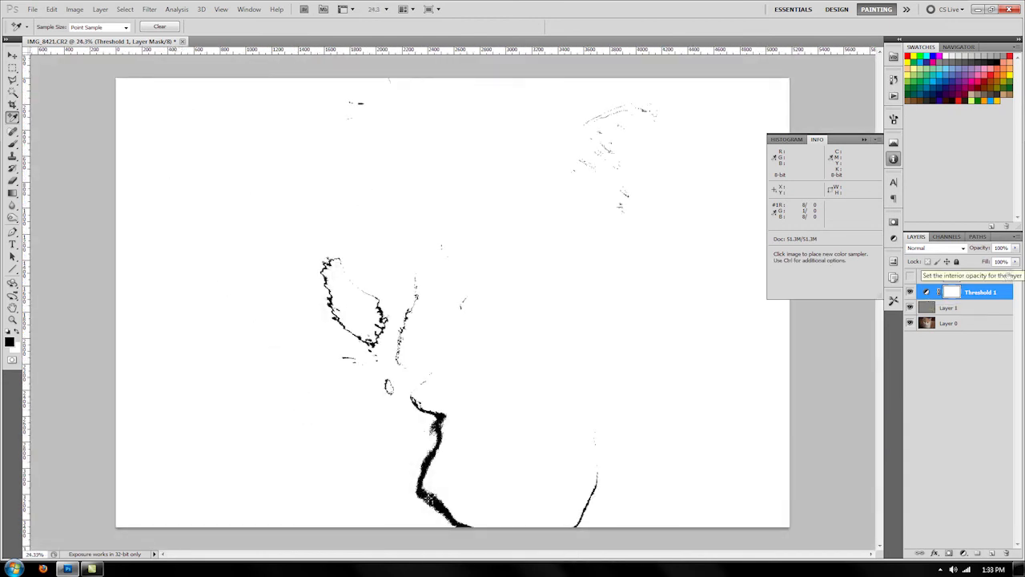
- Hide the Threshold 1 and gray Layer 1 layers, and show the Levels 1 adjustment
click(970, 295)
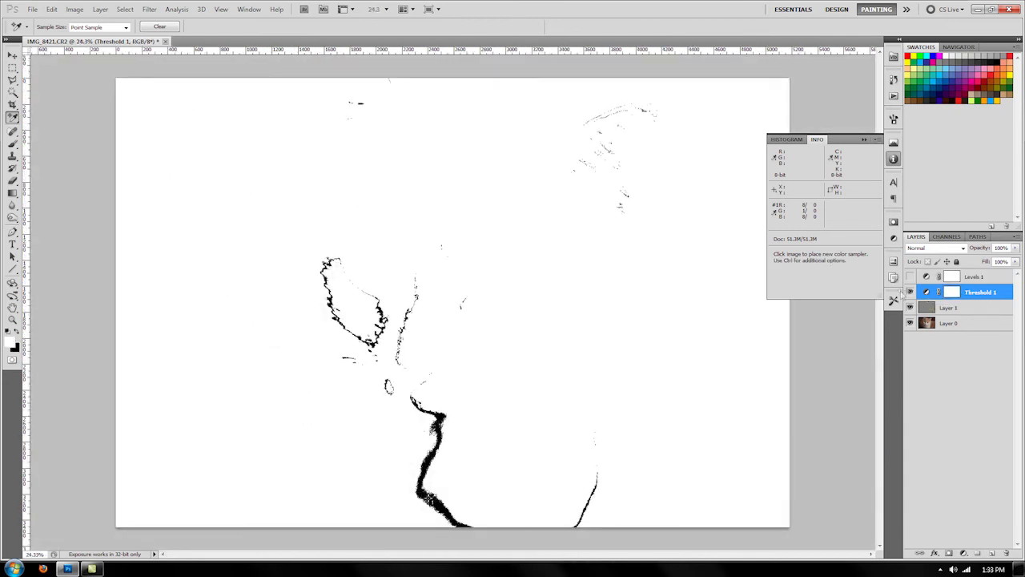
click(909, 292)
click(911, 309)
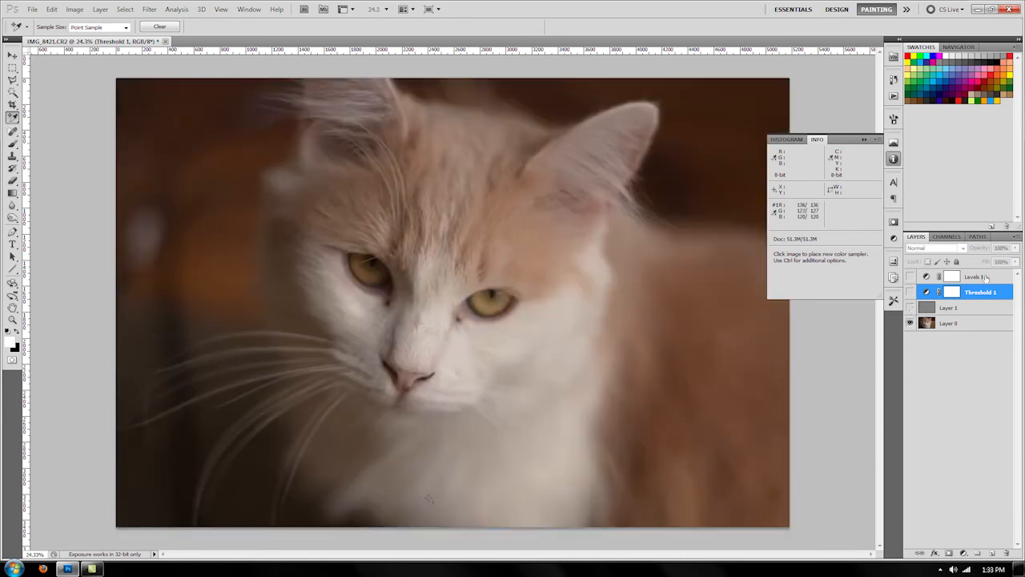
click(980, 277)
click(908, 277)
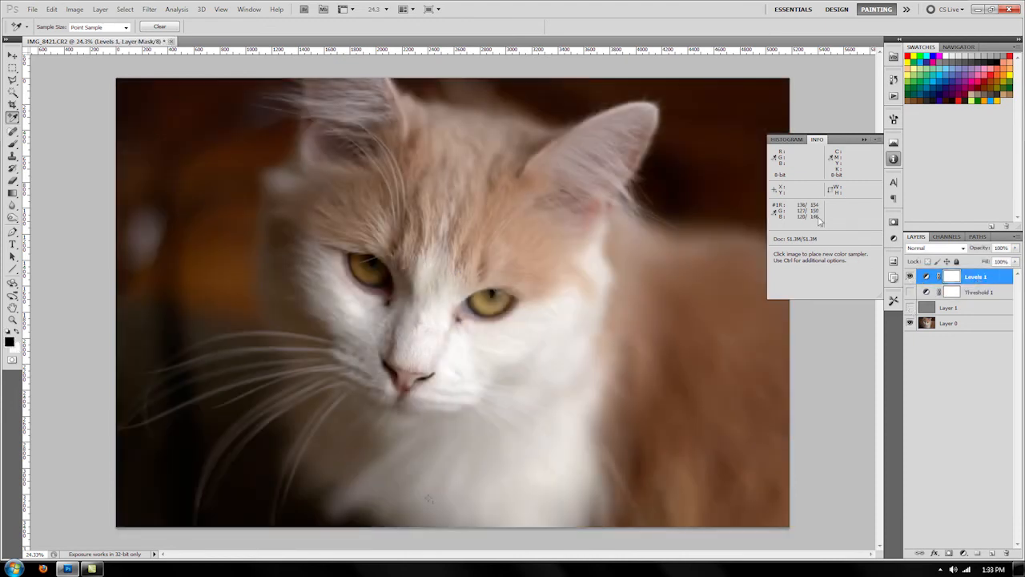
- Set the Levels 1 gray point at the color sampler on the cat's chest
click(894, 240)
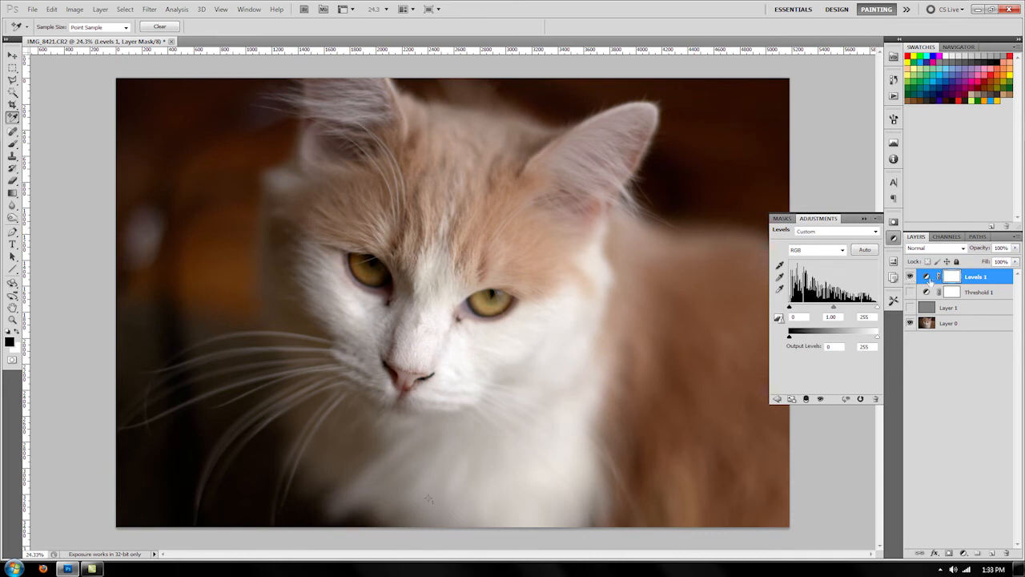
click(781, 279)
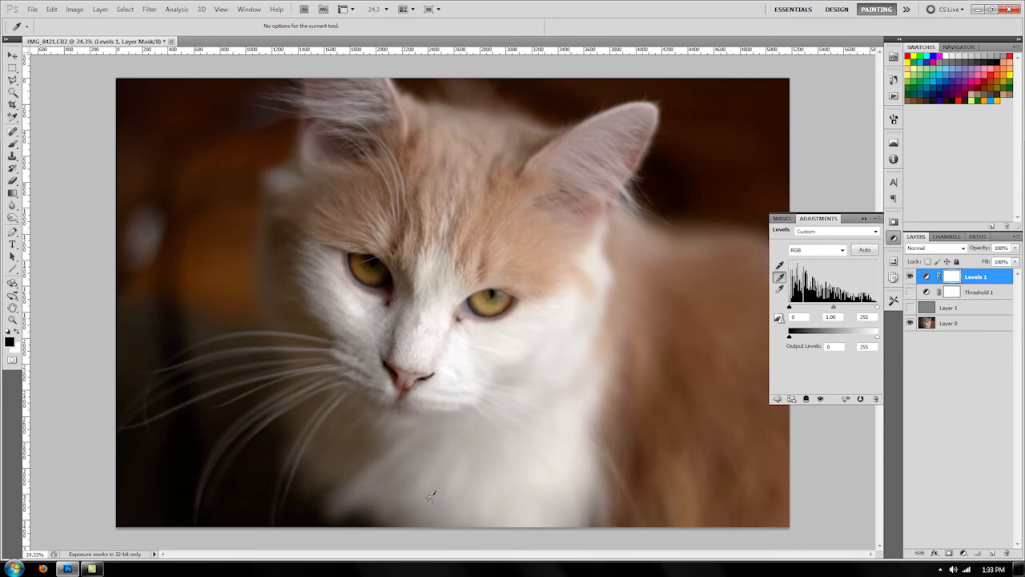
click(429, 496)
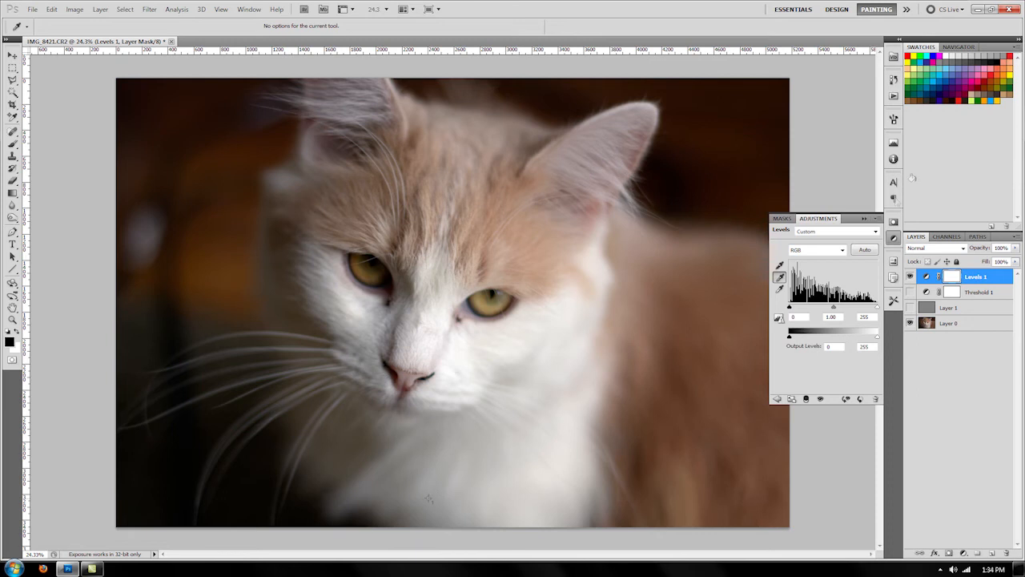
click(864, 218)
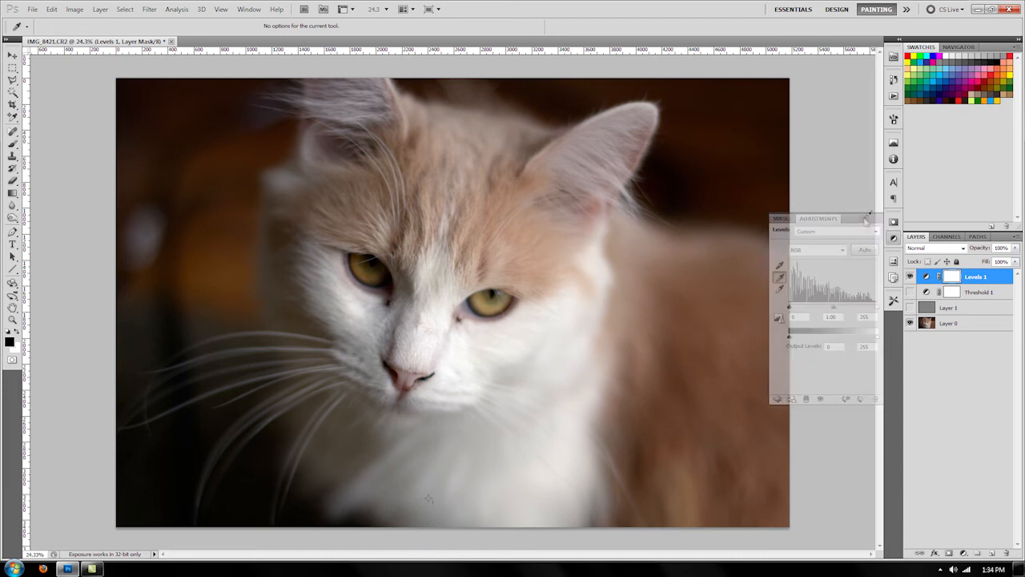
- Delete the Threshold 1 layer and the gray Layer 1
click(978, 293)
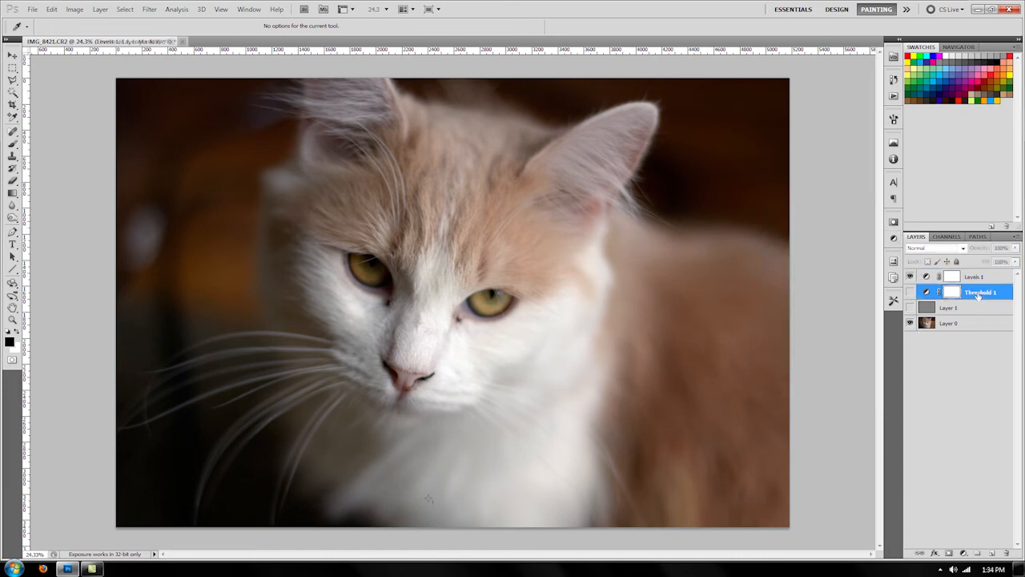
key(Delete)
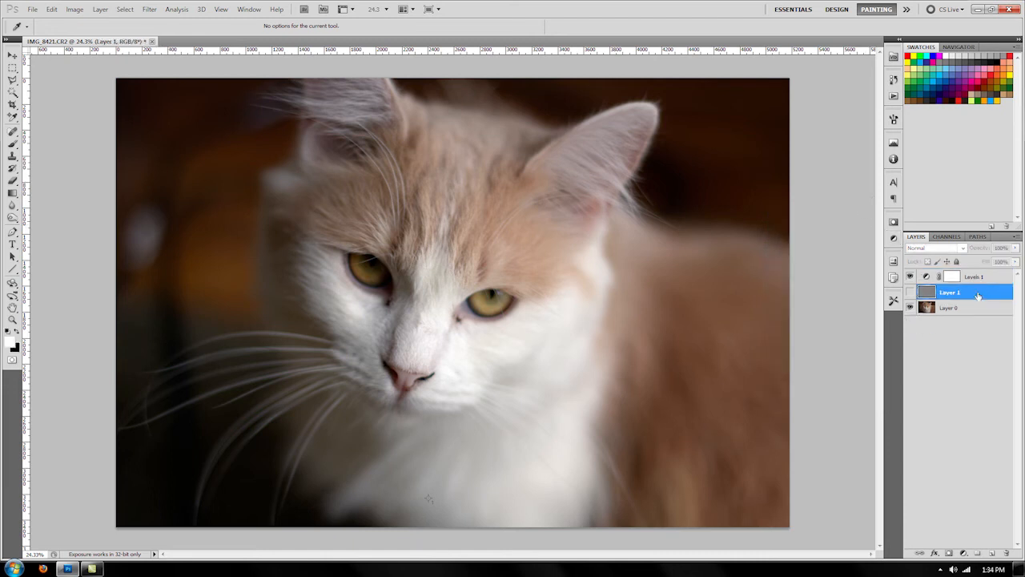
key(Delete)
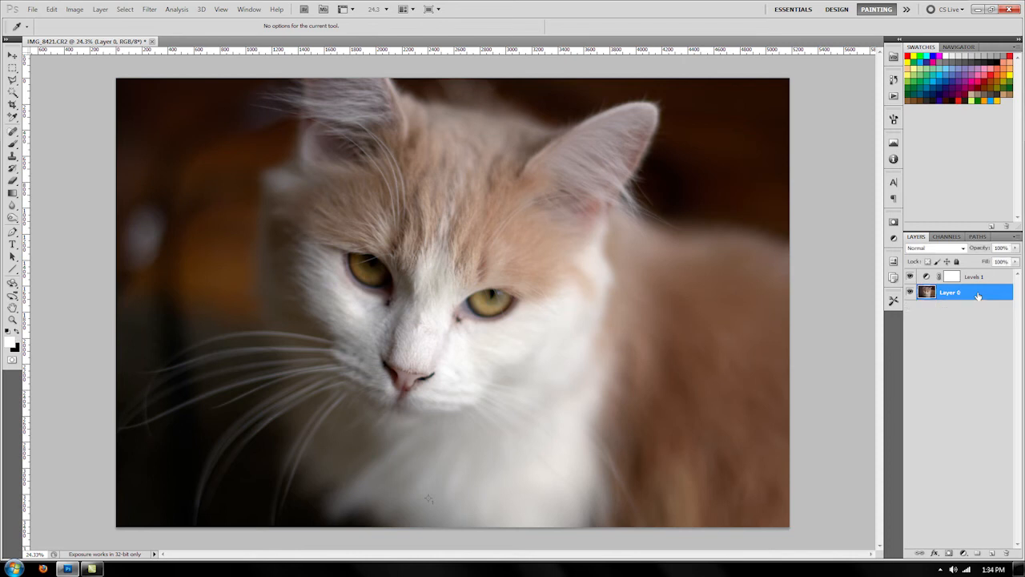
- Compare the original photo with the finished Levels 1 color correction
click(910, 277)
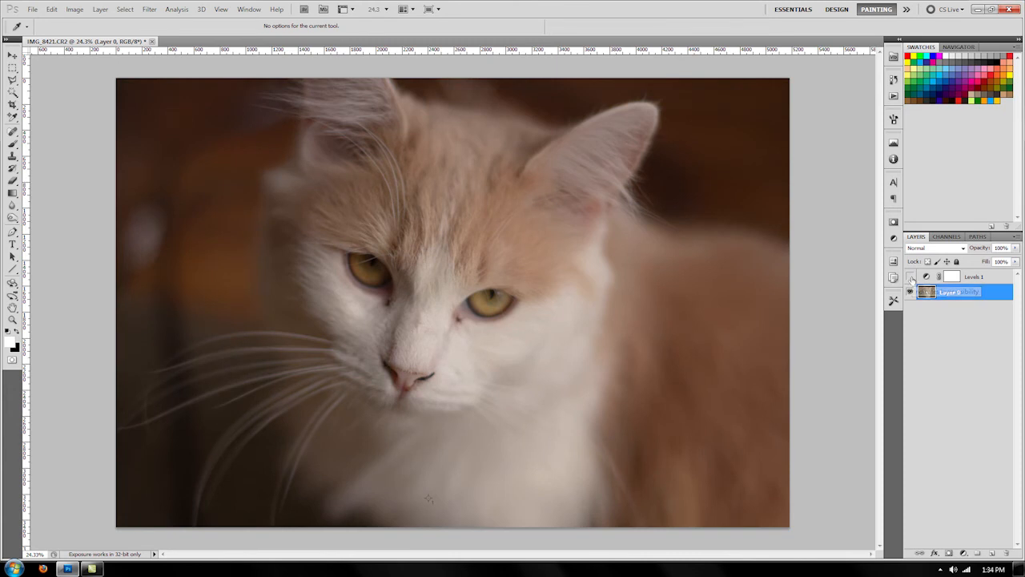
click(910, 277)
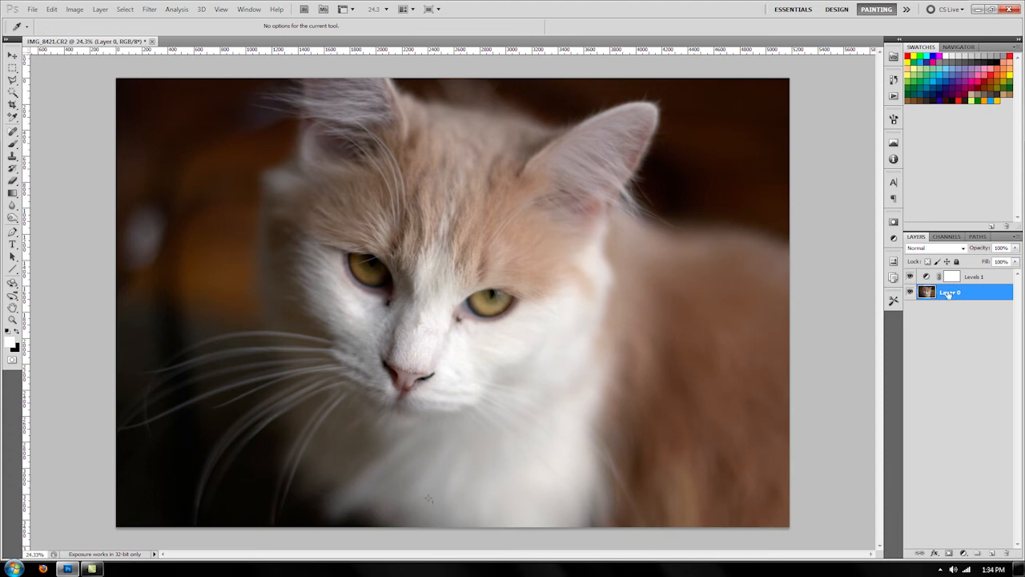
- Duplicate Layer 0 under its default name and convert the copy for smart filters
right_click(949, 294)
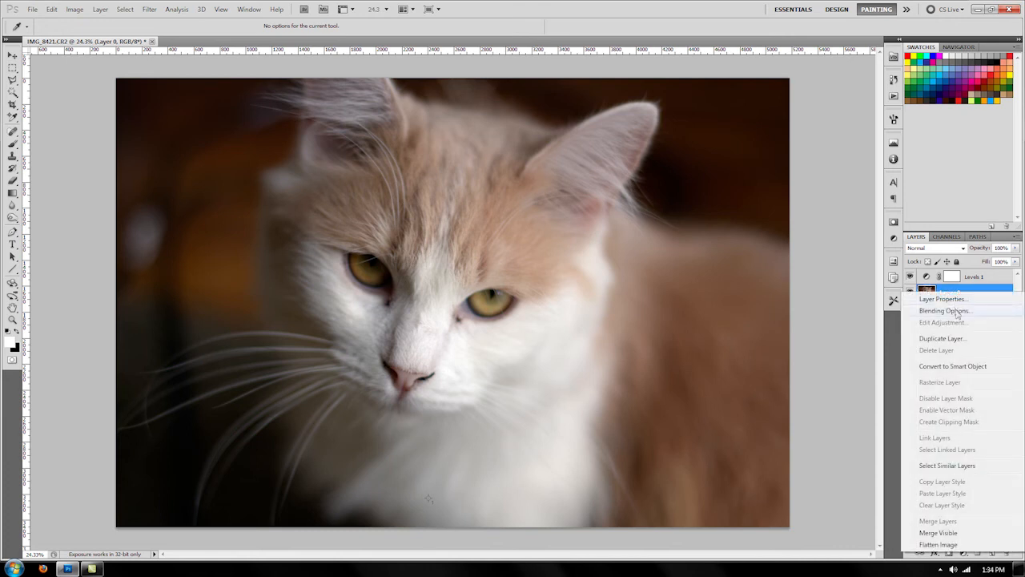
click(958, 339)
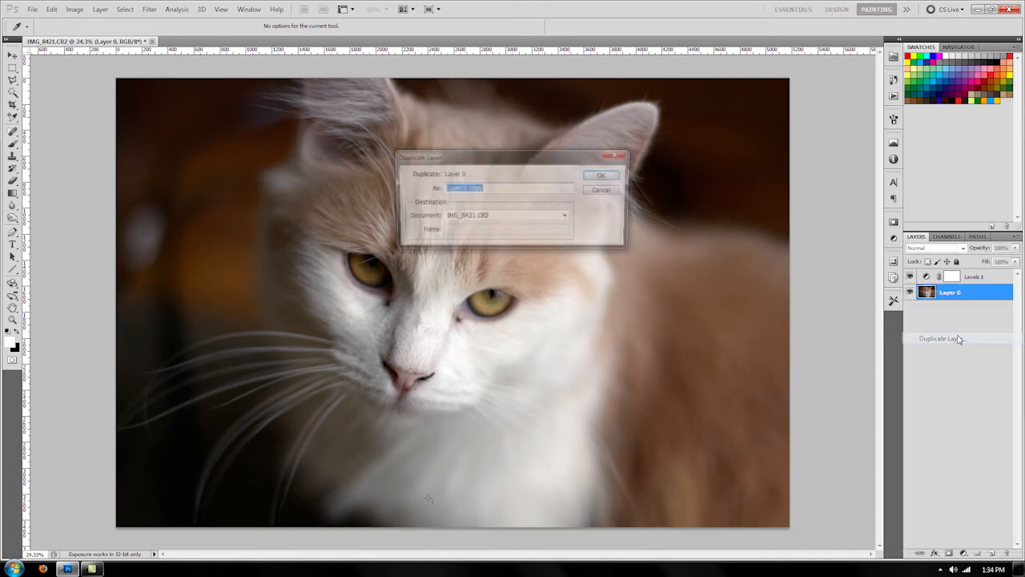
click(602, 173)
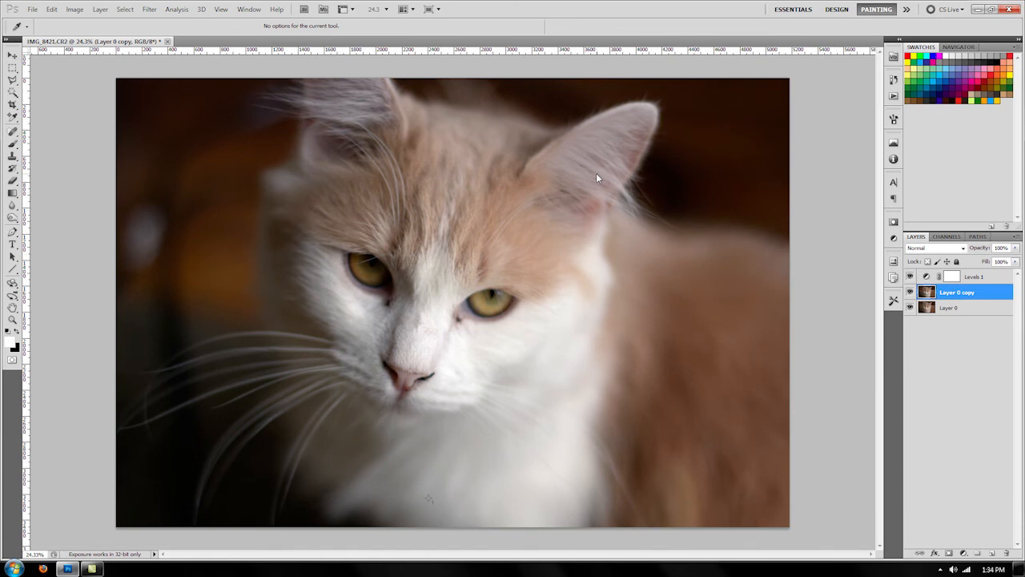
click(148, 12)
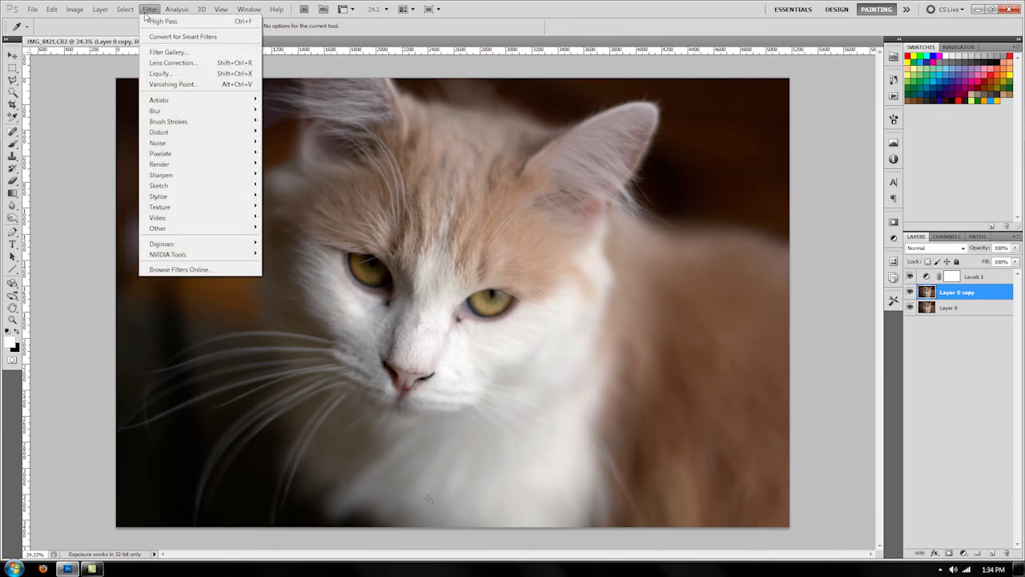
click(183, 36)
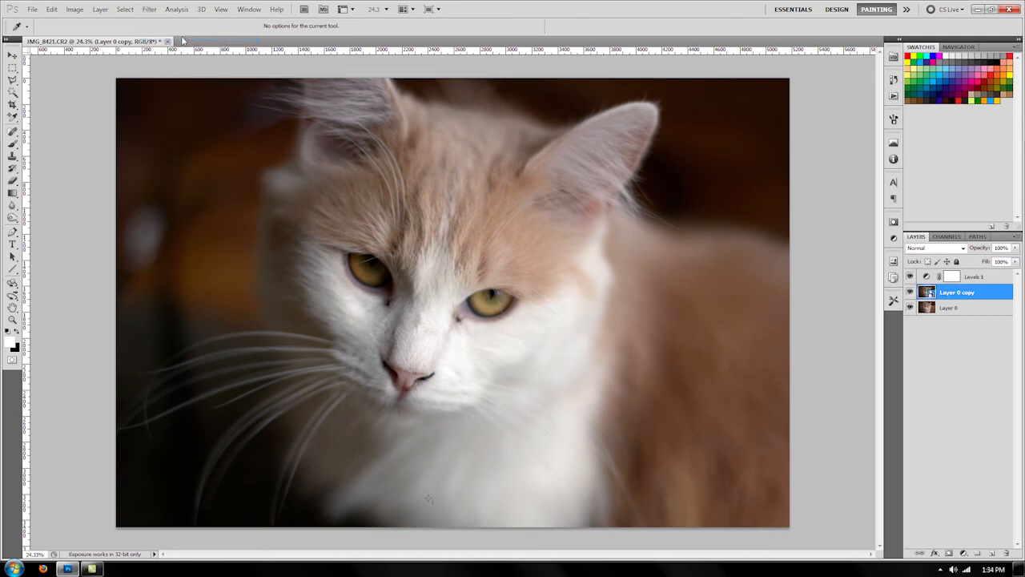
- Apply a High Pass smart filter with a radius of 28.9 pixels to Layer 0 copy
click(150, 10)
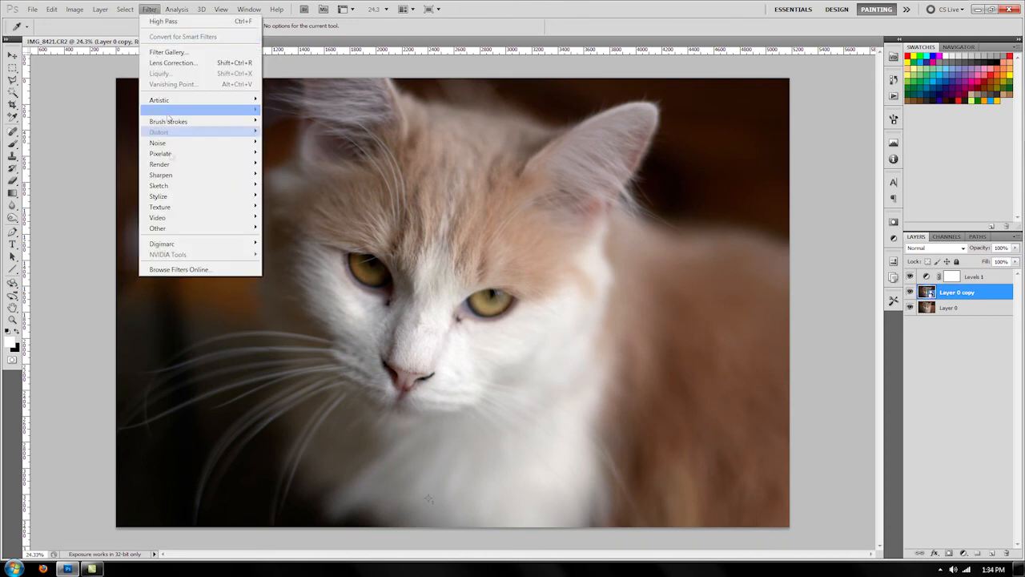
mouse_move(180, 227)
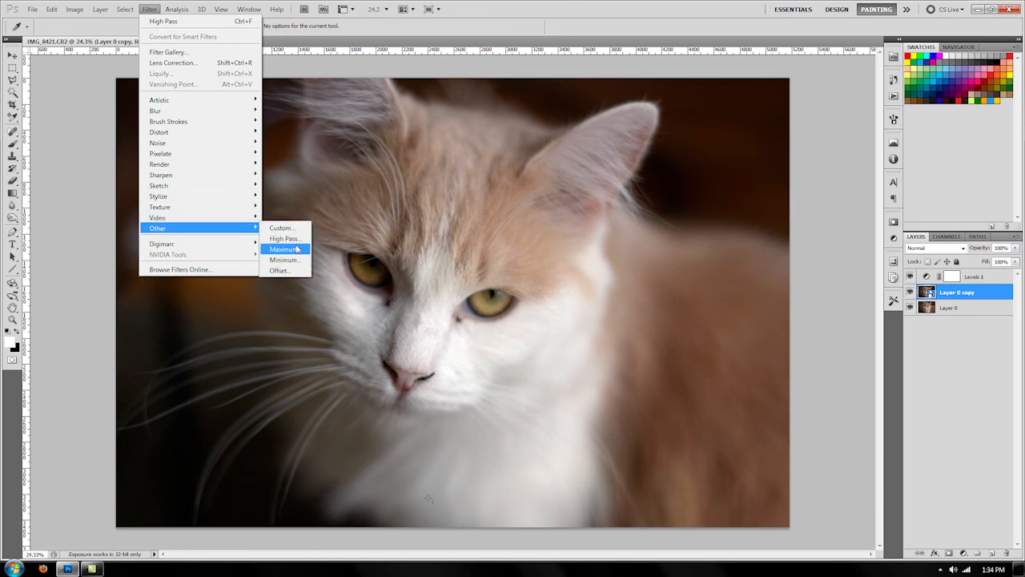
click(293, 243)
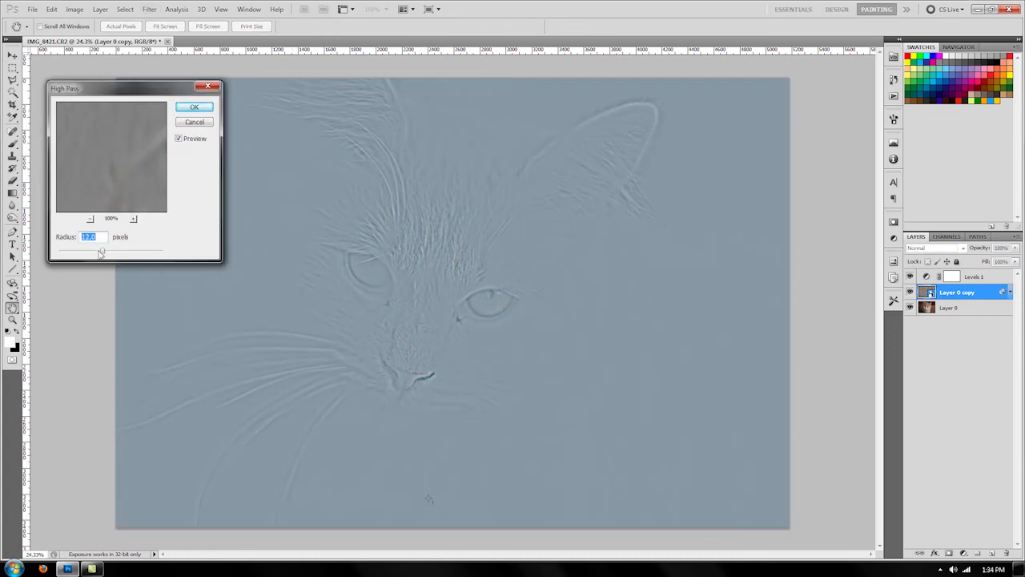
drag(102, 250, 57, 253)
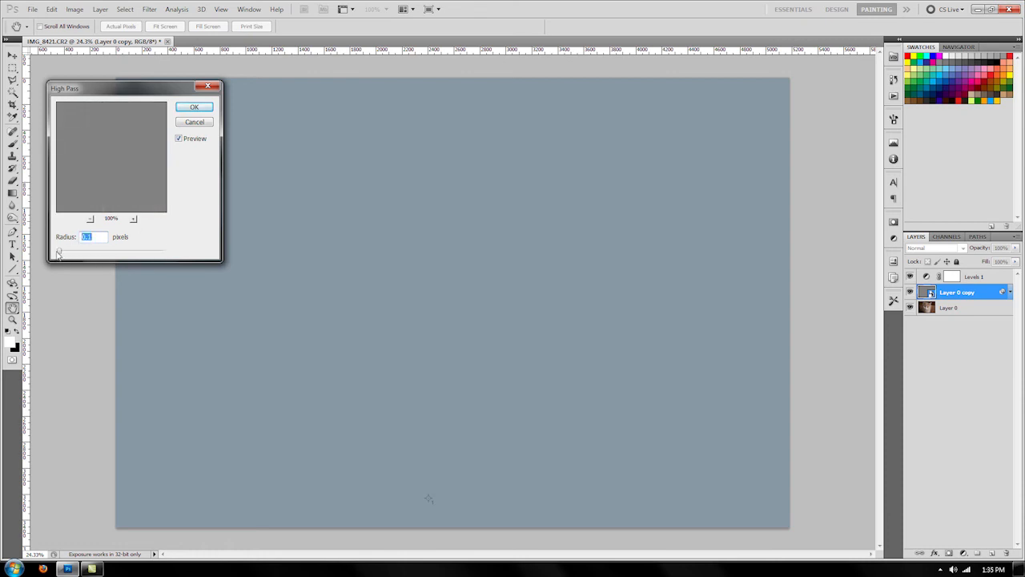
drag(58, 253, 91, 253)
click(112, 253)
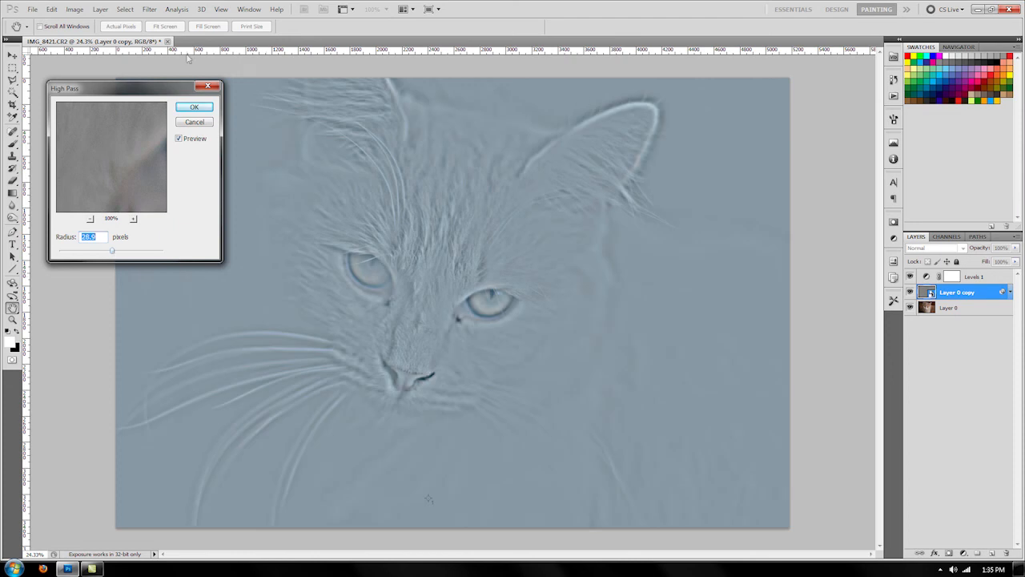
click(194, 106)
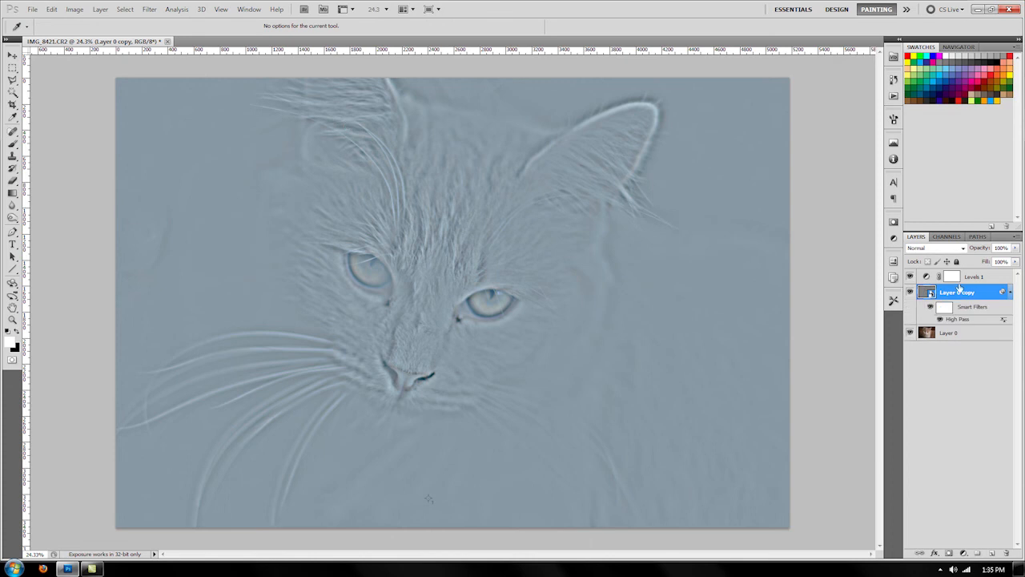
- Set the blending mode of Layer 0 copy to Overlay and check the sharpening by toggling the layer's visibility
click(947, 251)
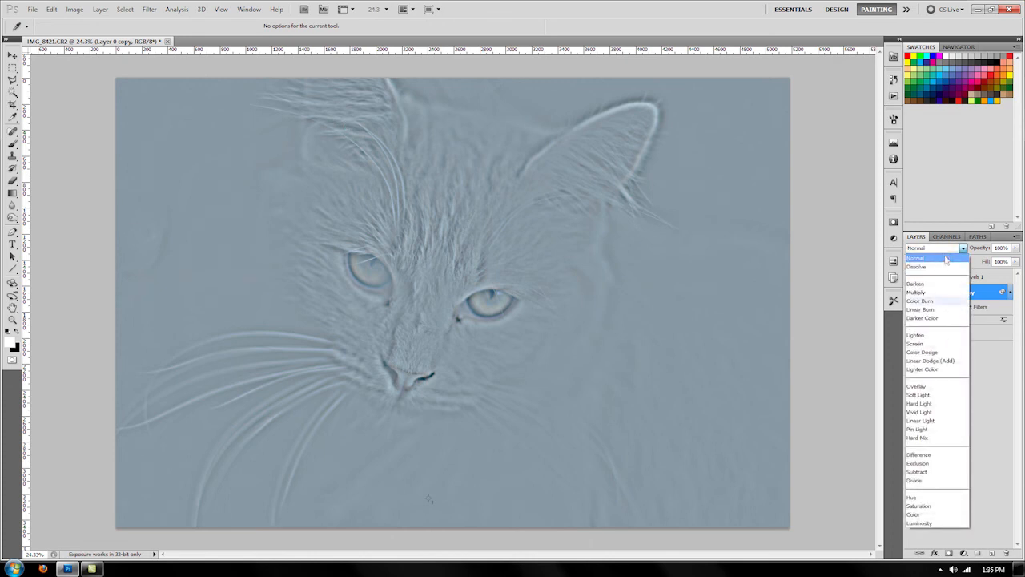
click(946, 389)
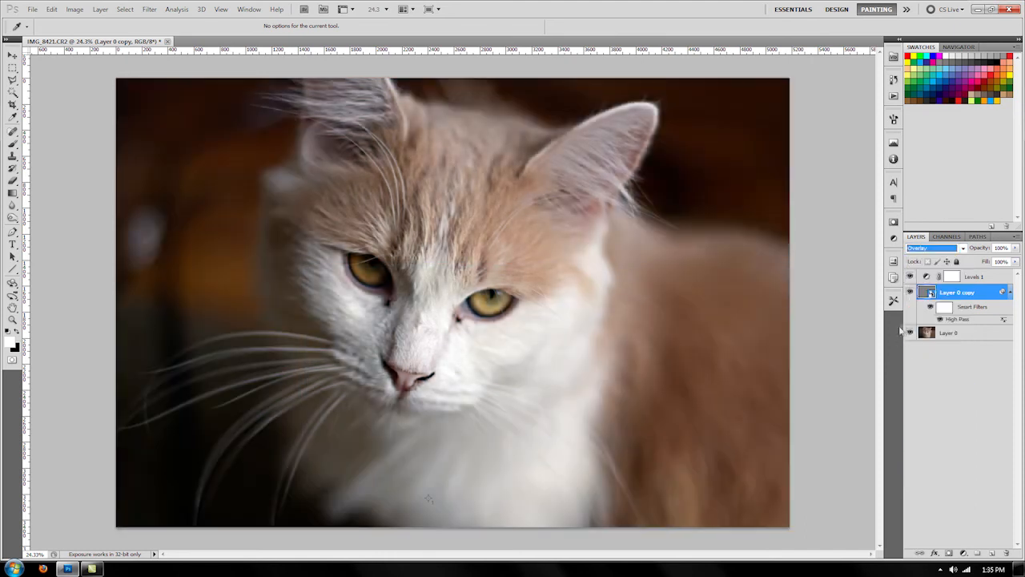
click(910, 293)
- Edit the High Pass smart filter on Layer 0 copy and reduce its radius to slightly above 8.3 pixels
double_click(958, 319)
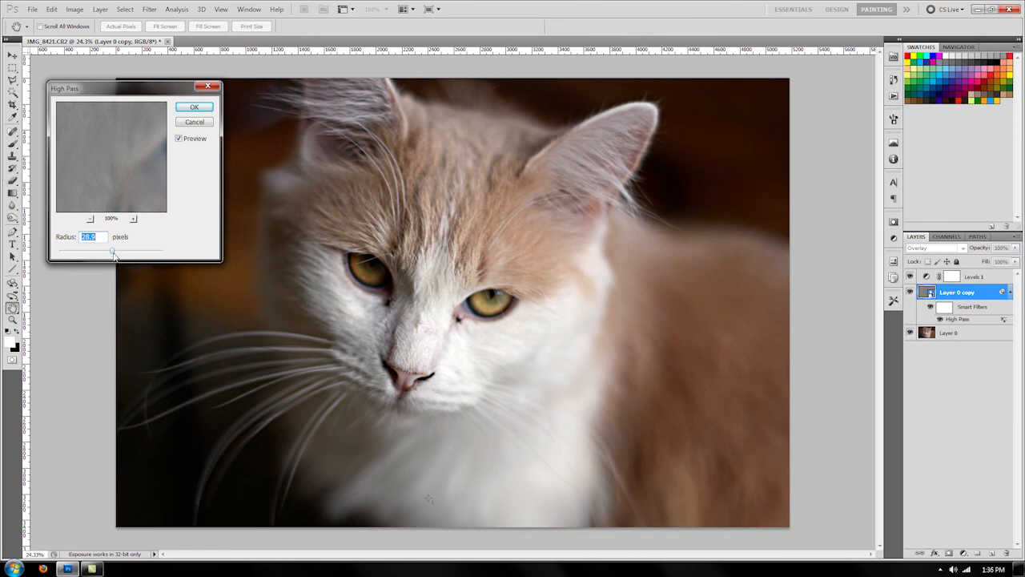
mouse_move(113, 254)
mouse_down()
mouse_move(83, 253)
mouse_move(136, 255)
mouse_move(96, 254)
mouse_up()
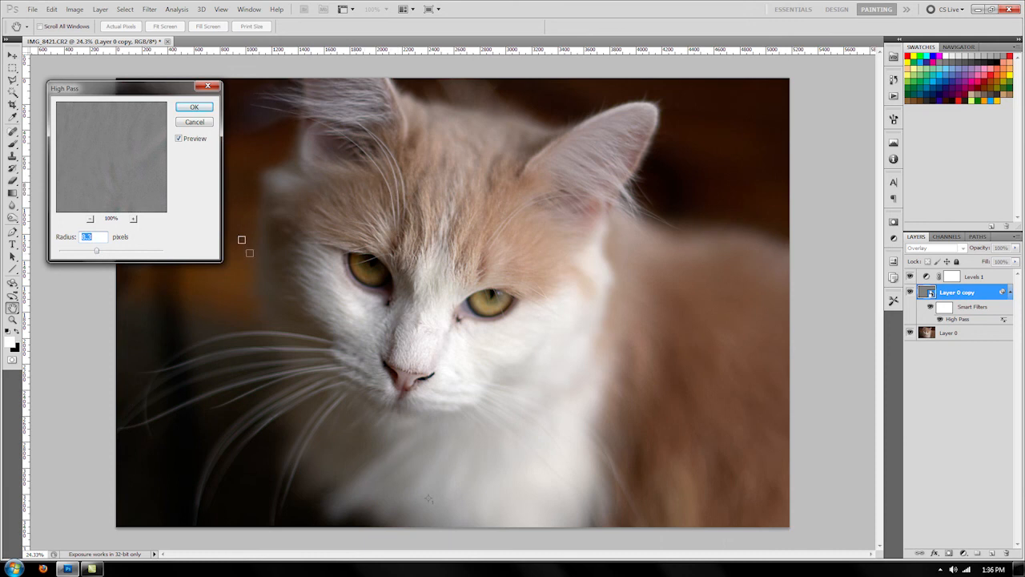
drag(98, 253, 101, 254)
click(194, 108)
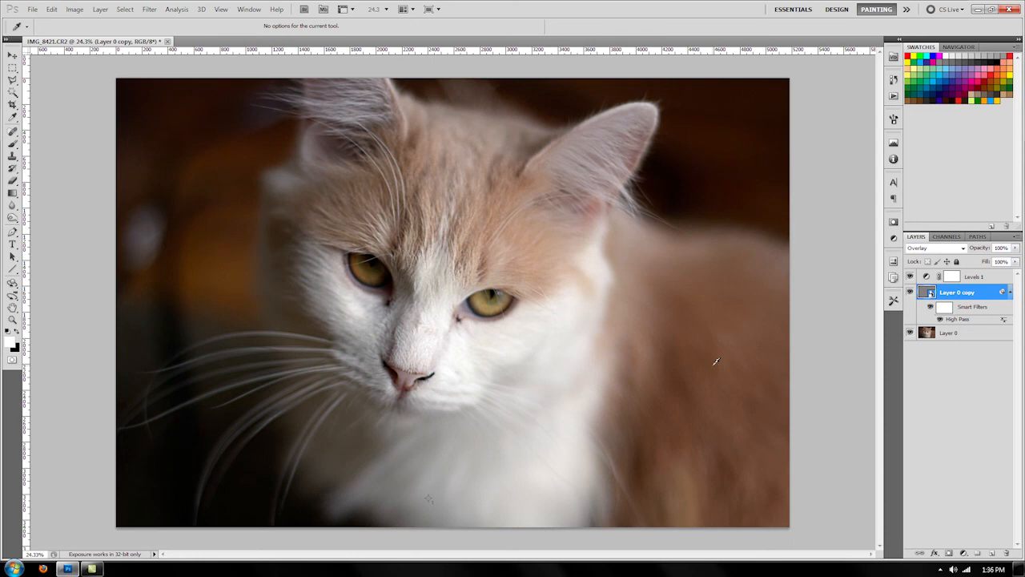
- Compare the photo with and without the High Pass sharpening and the Levels 1 correction, leaving all layers shown
click(909, 292)
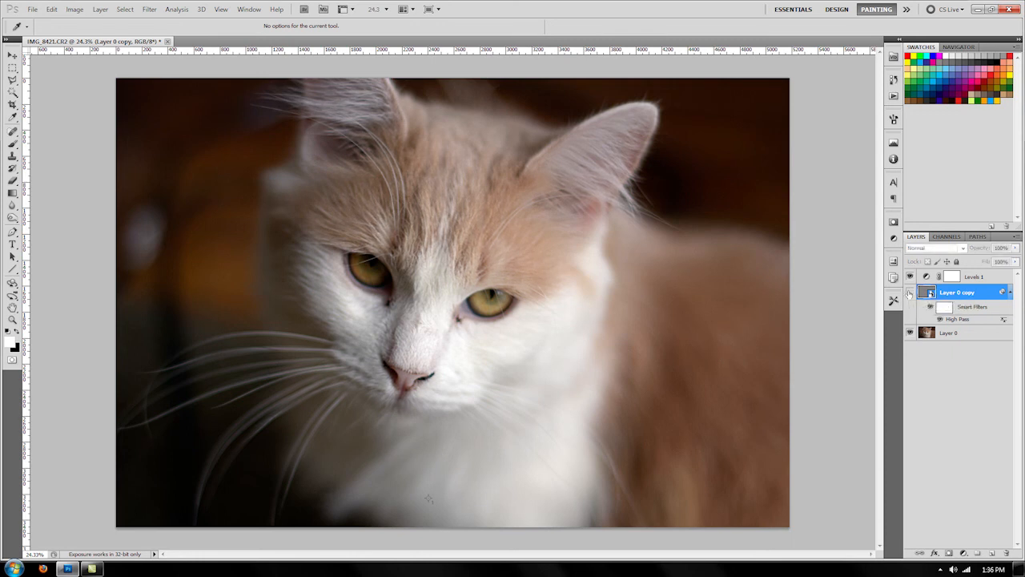
key(shift+alt+o)
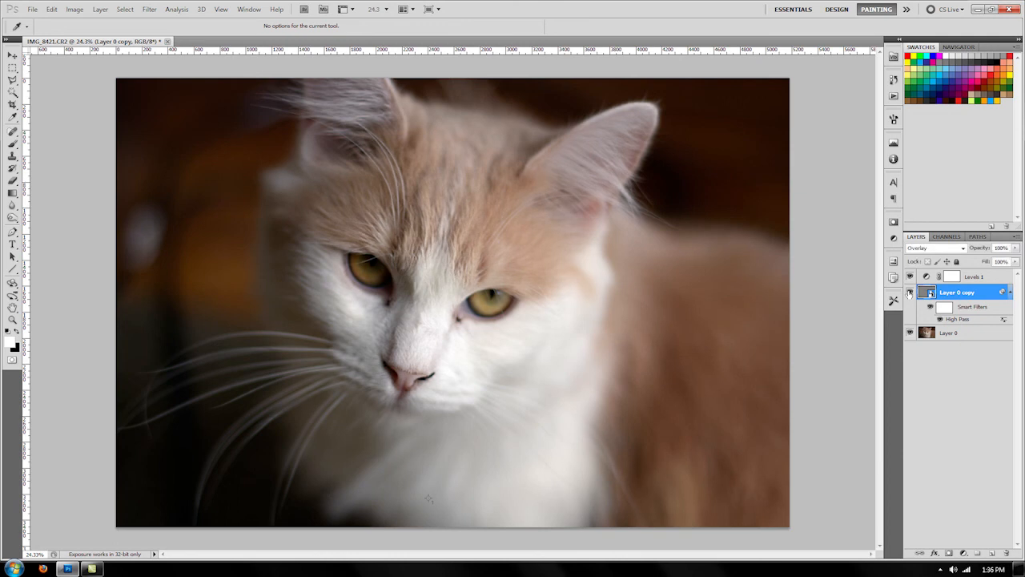
click(908, 292)
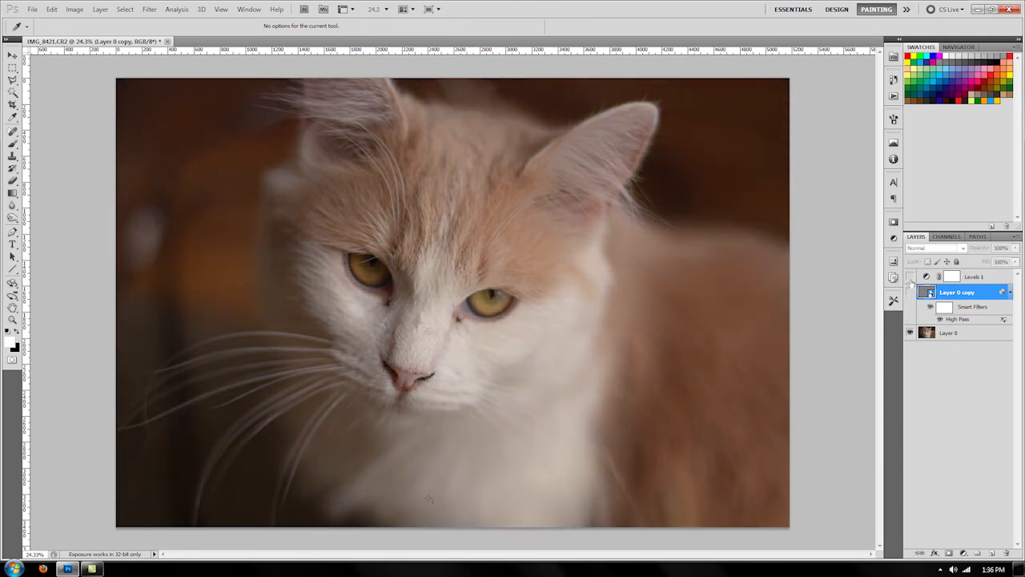
click(910, 291)
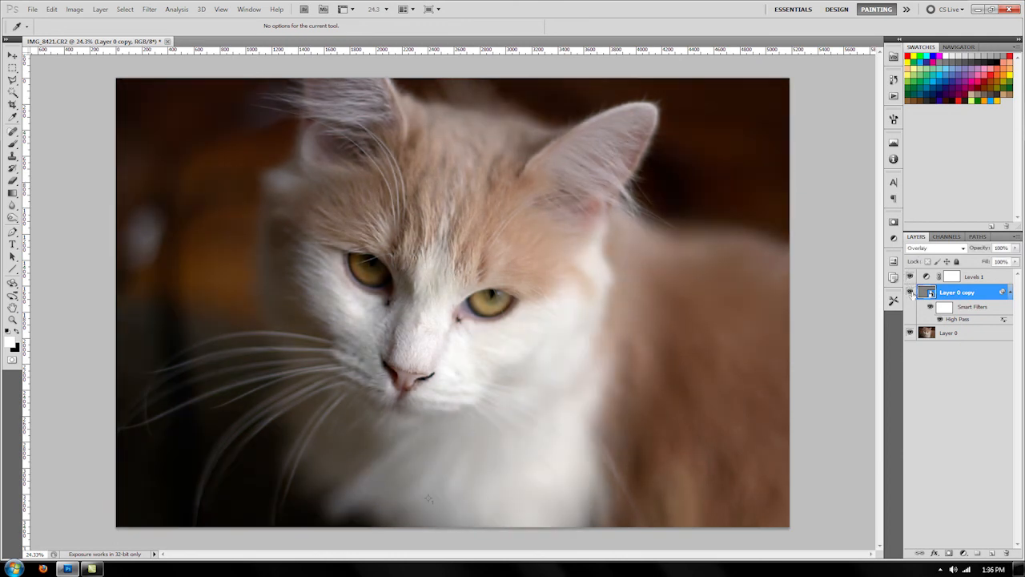